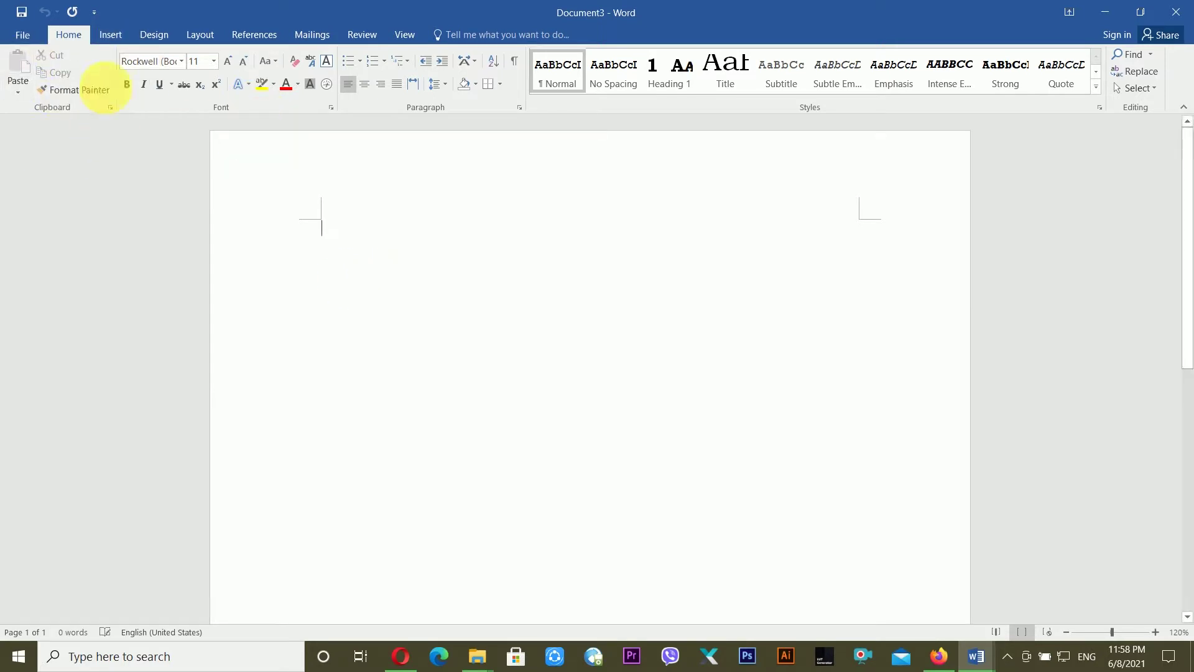
Switch the blank Document3 page to landscape orientation
left_click(190, 37)
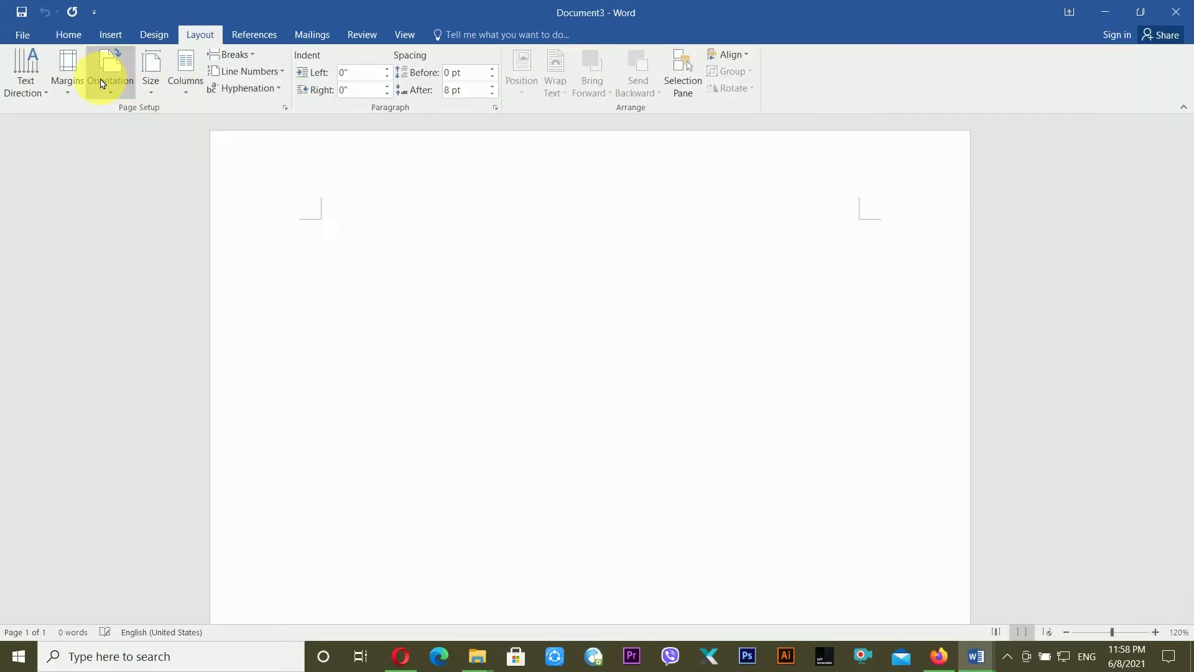
left_click(99, 88)
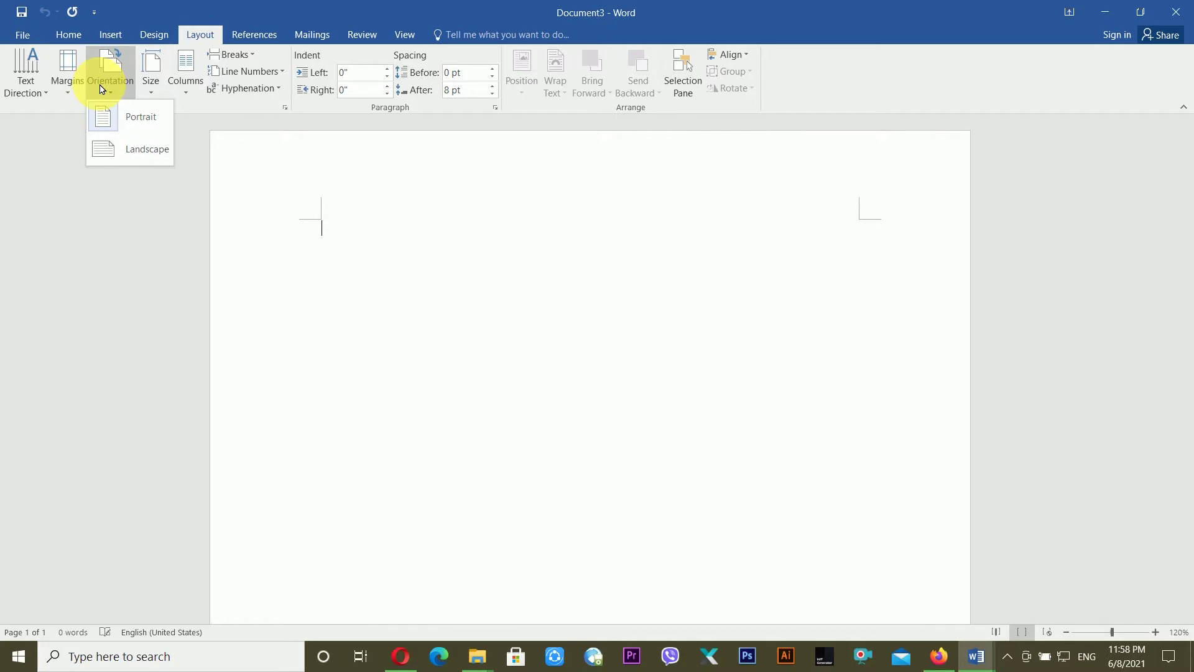
left_click(94, 160)
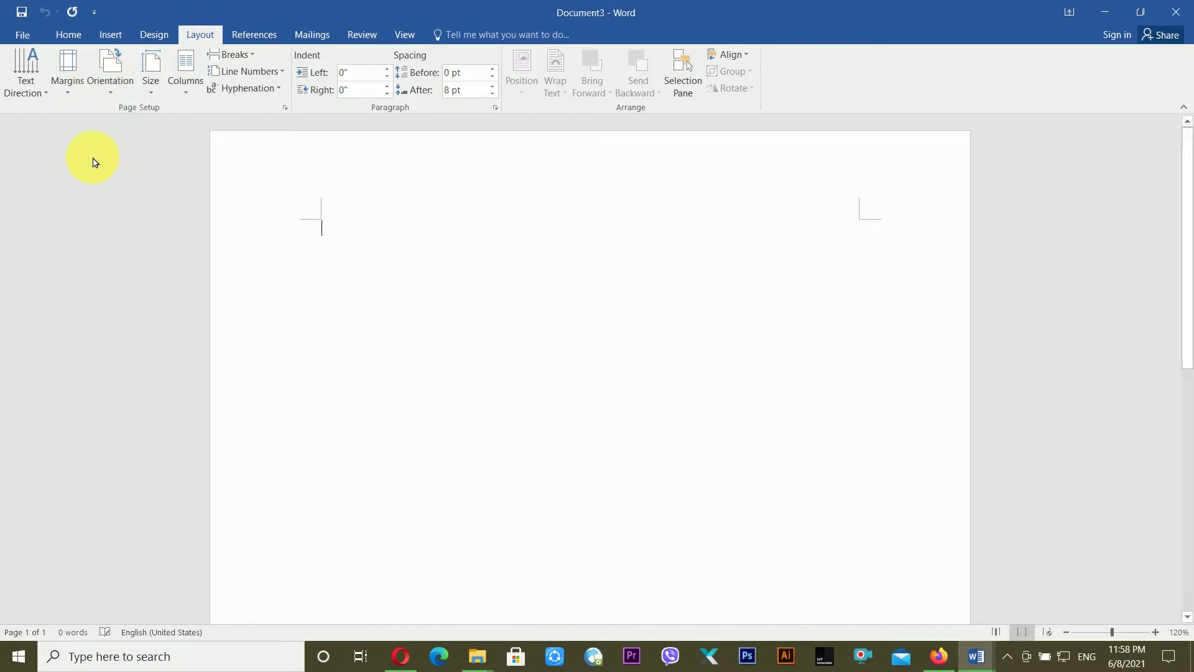
scroll(476, 260, "down", 4, "ctrl")
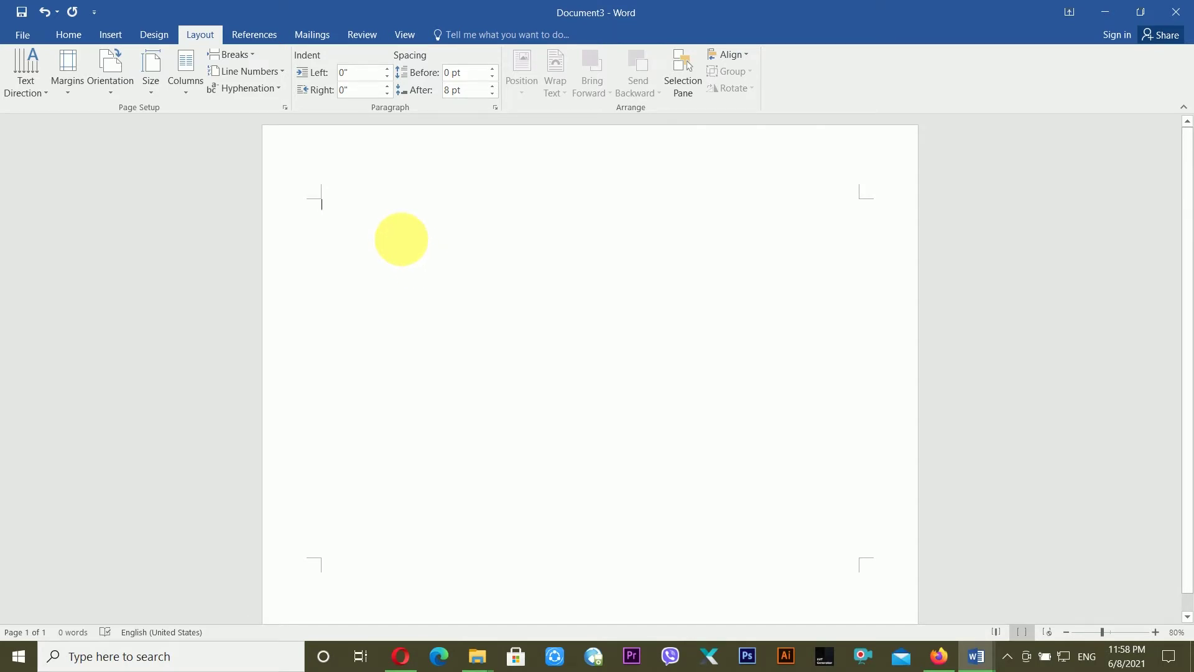
Type 'certificate of awareness', 'this certifiicate is awarded to', the recipient's name, and begin 'to regnition of successful…'
type("certifi")
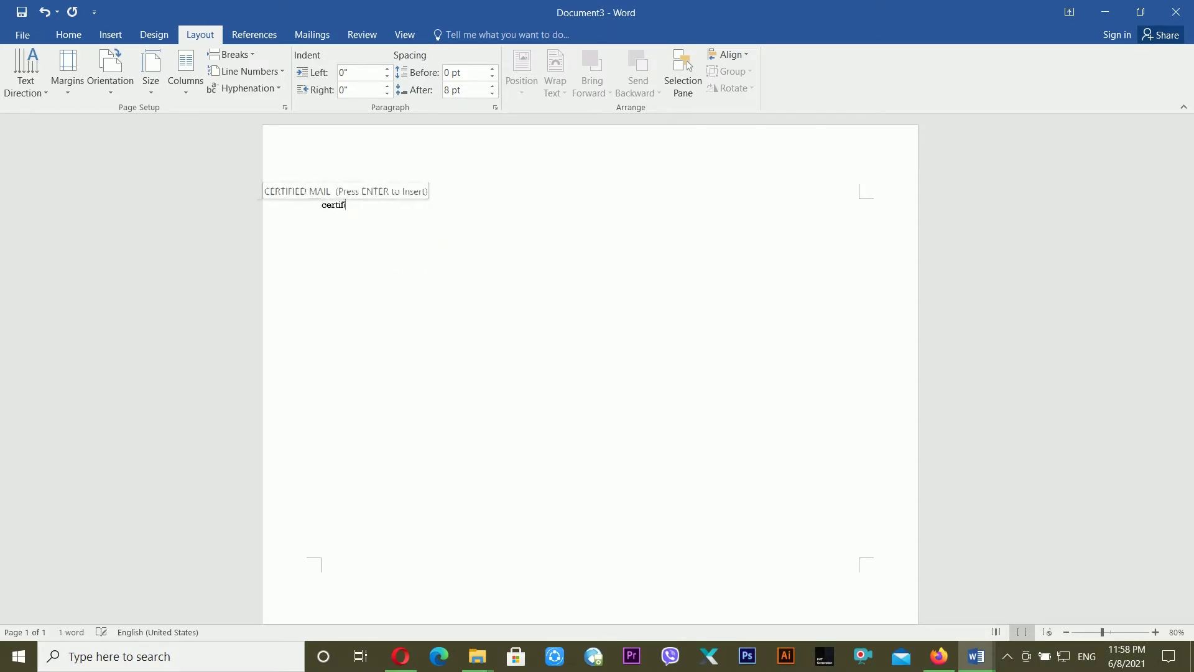
type("cate of a")
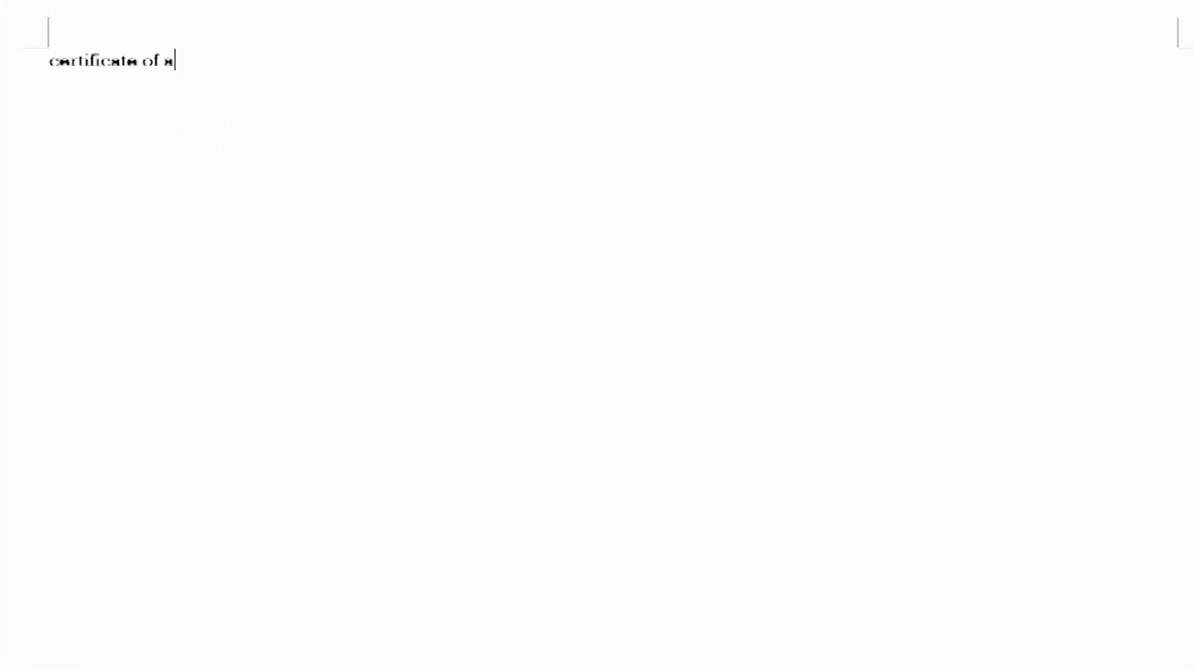
type("wareness")
key("Return")
type("this")
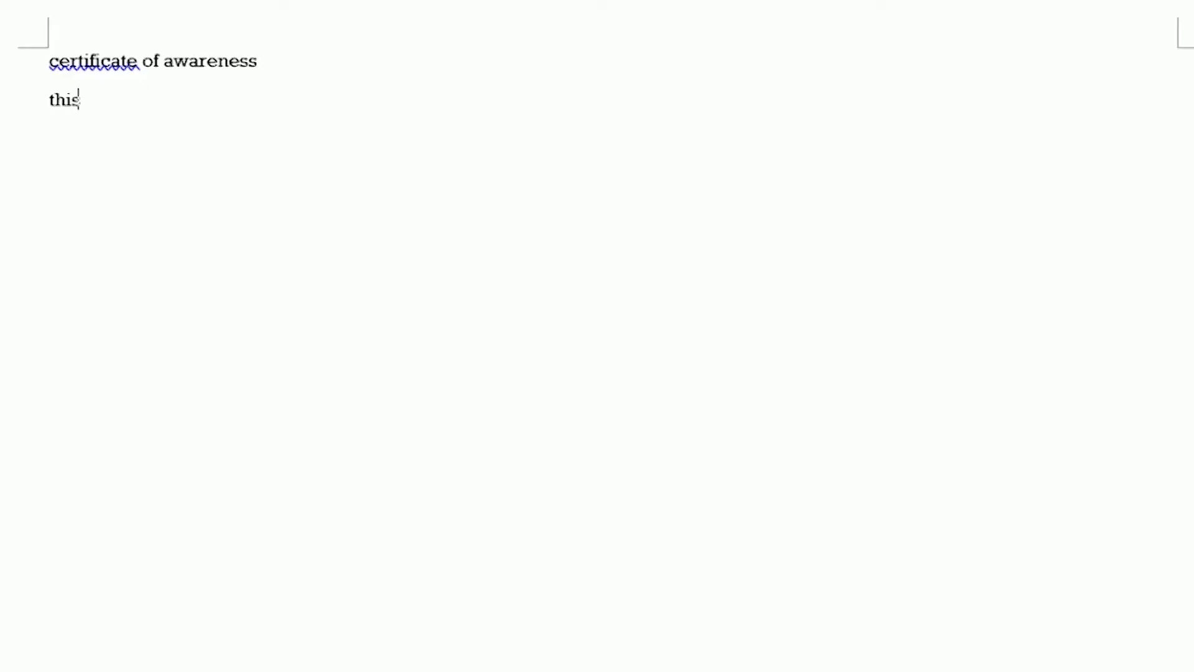
type(" certifiicate is awar")
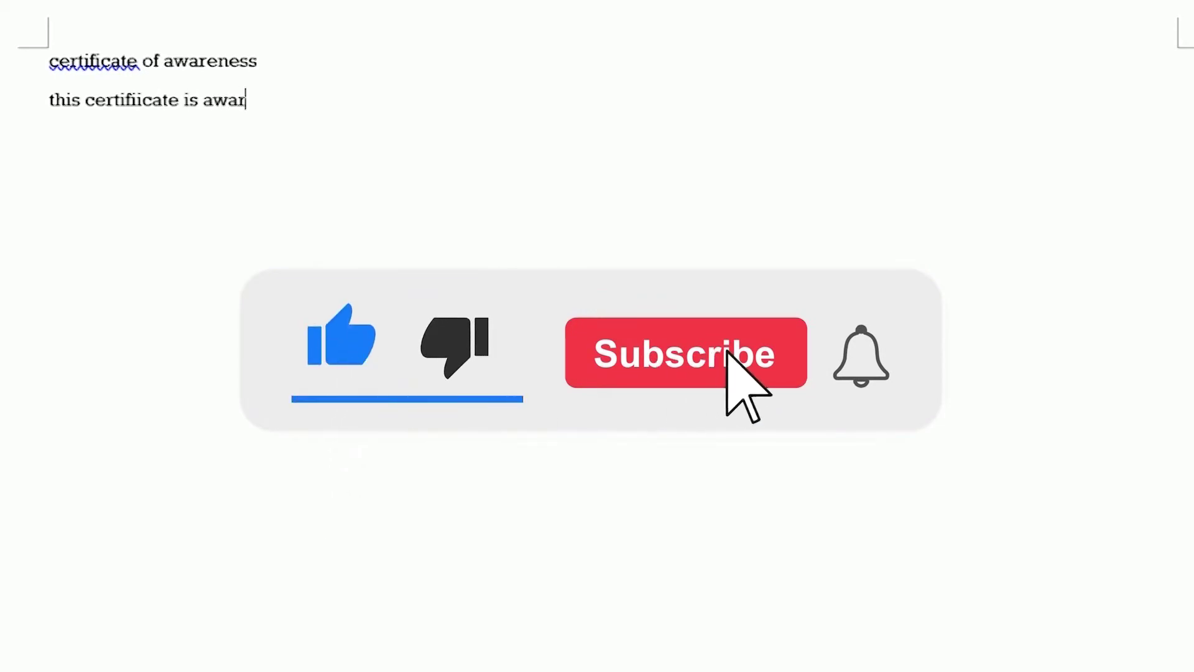
type("ded to")
key("Return")
type("Dipesh rai")
key("Return")
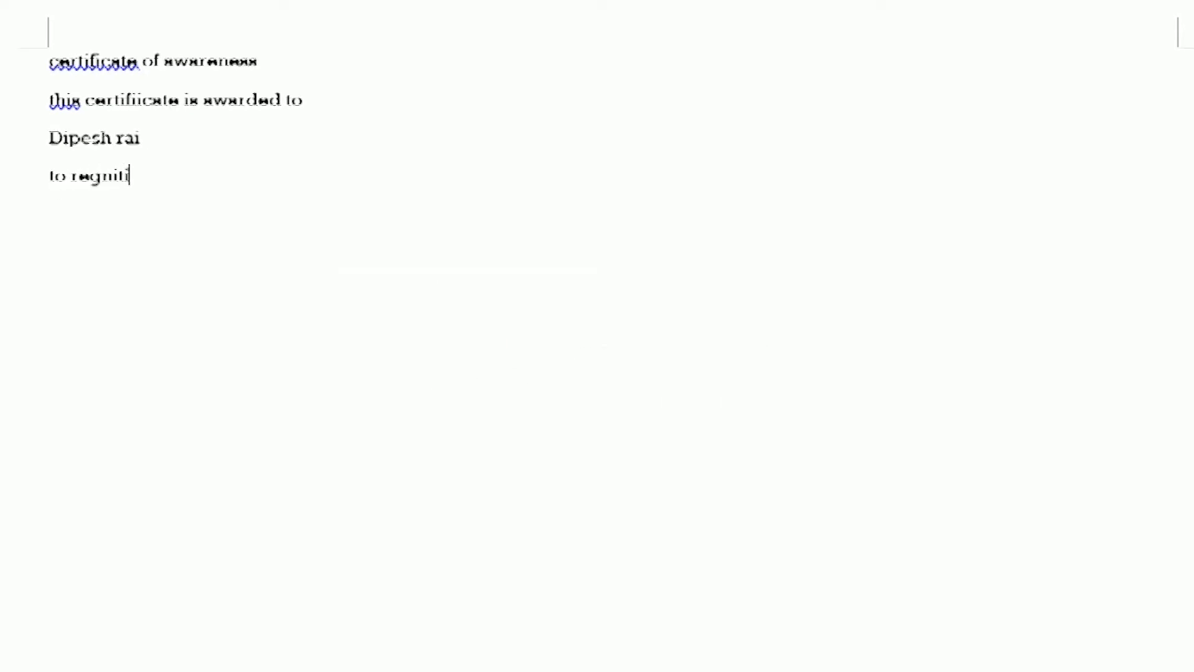
type("to regnition of successful ")
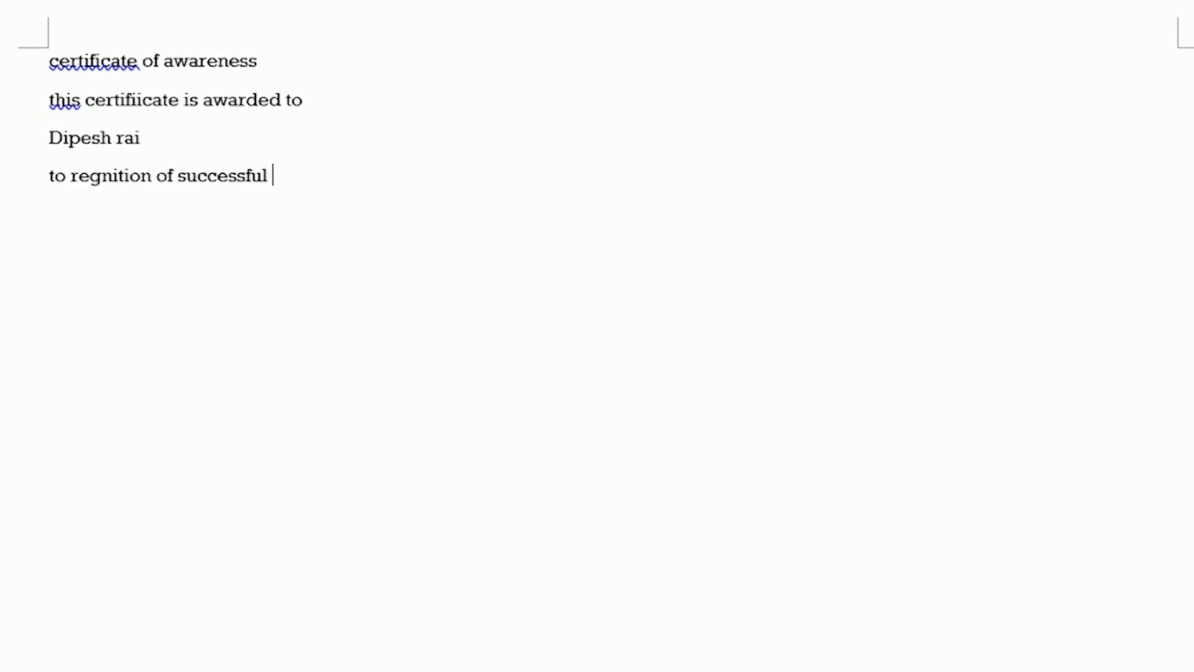
type("particiap")
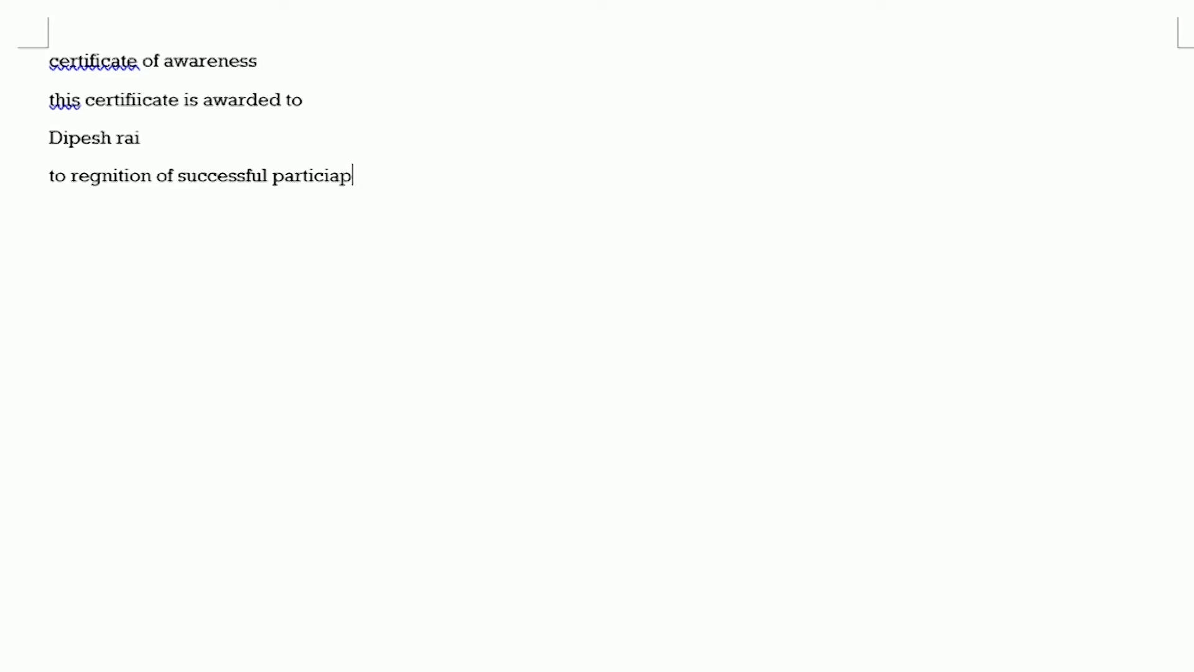
type("tion is the 90%")
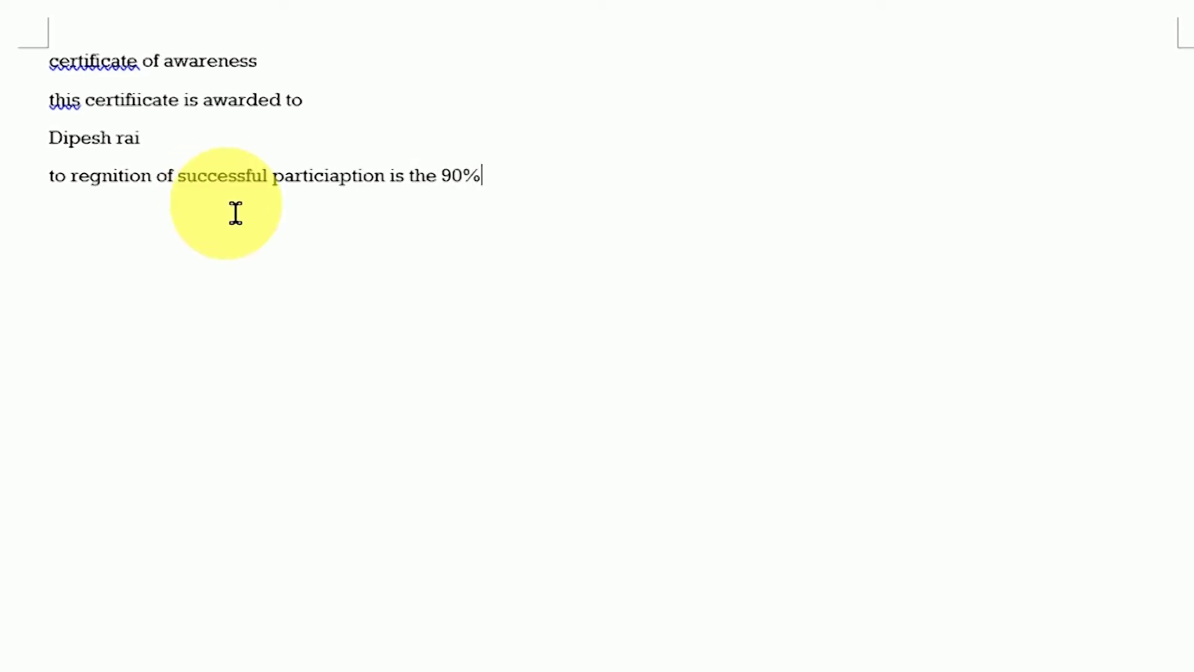
type(" is p")
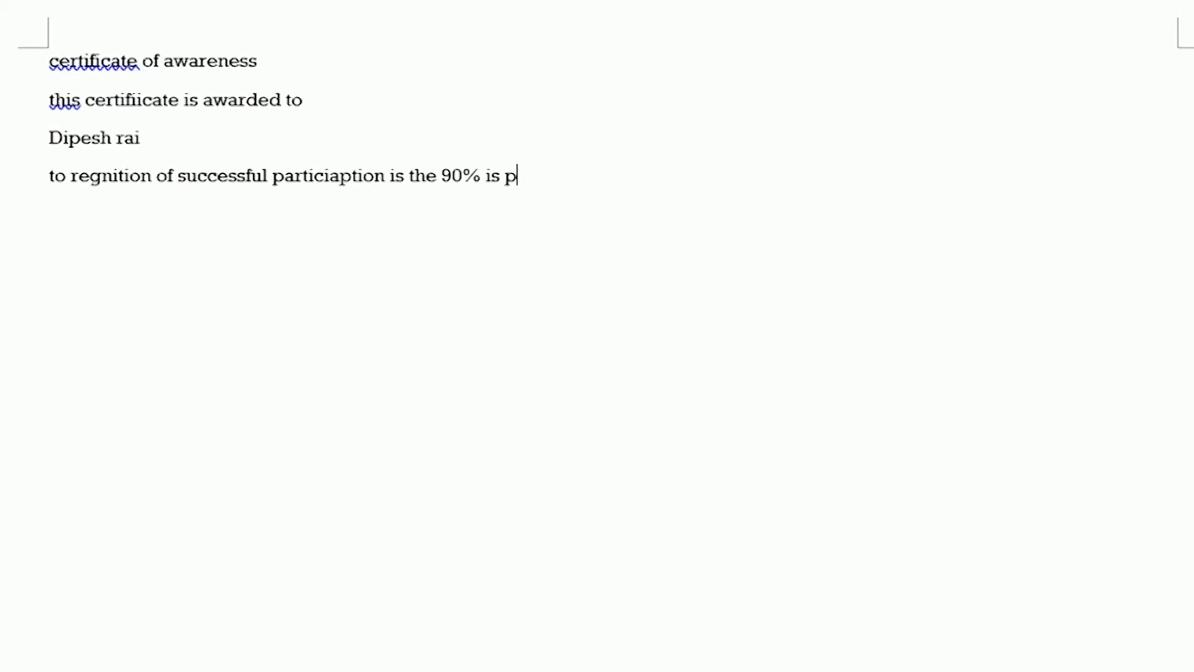
type("sychology ")
type(" ( prod")
type("u")
Fix the typo and finish the sentence with '(powered by awereness intelligence) program course (2 hrs )'
key("BackSpace")
key("BackSpace")
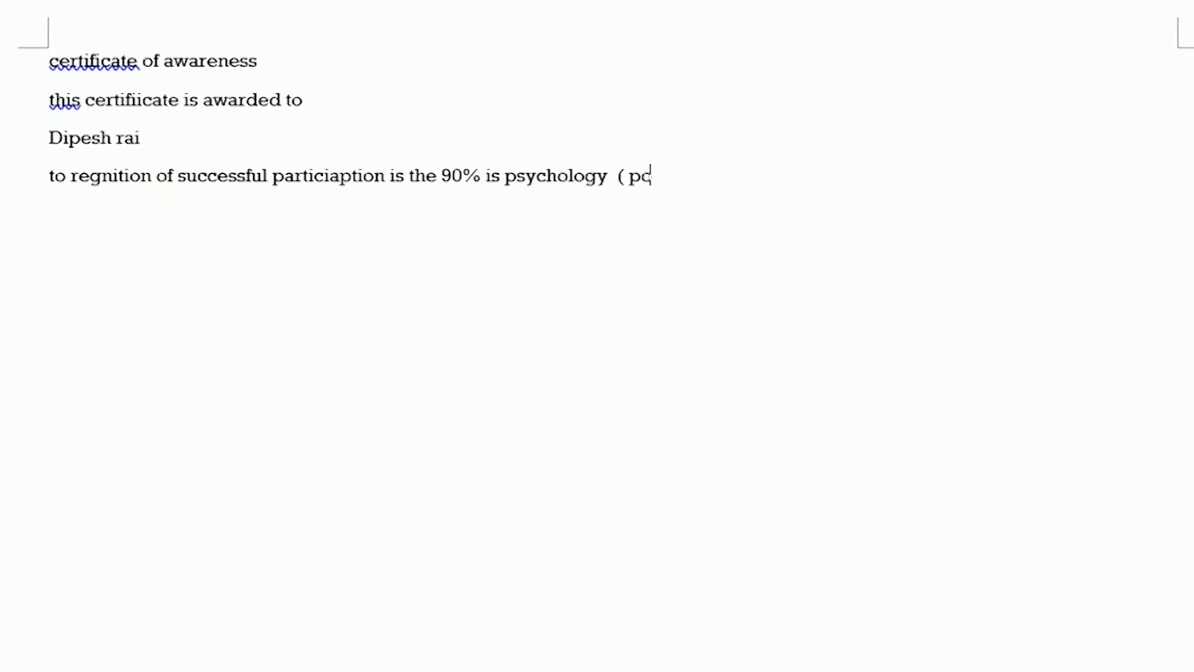
type("ed by awer")
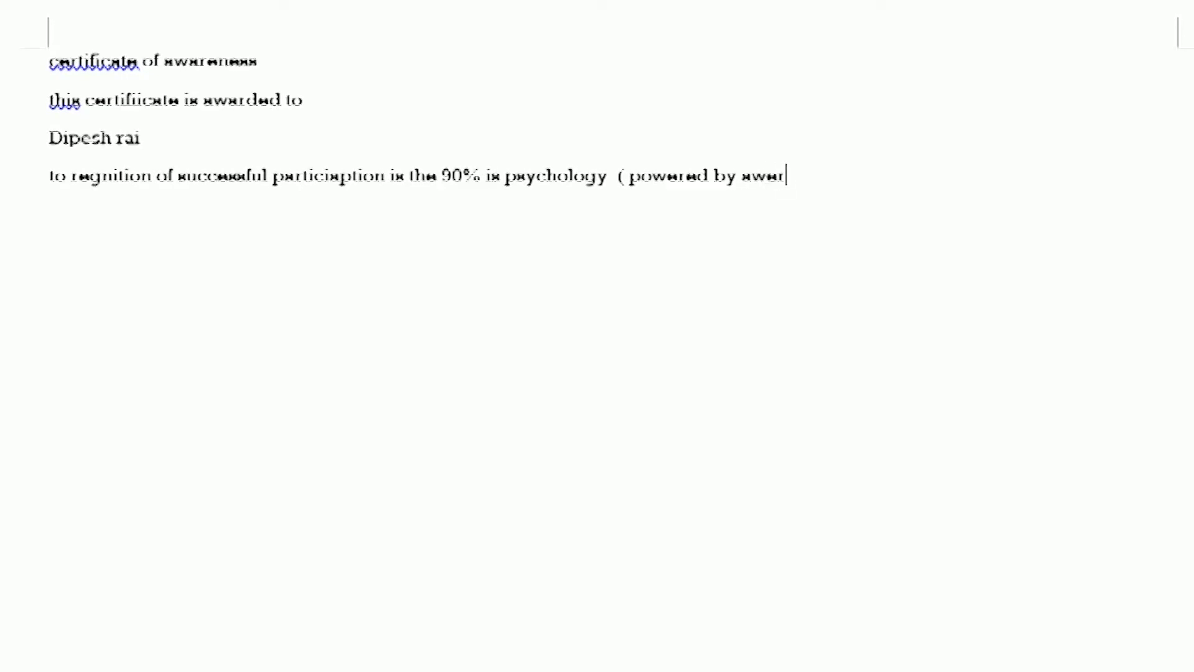
type("eness")
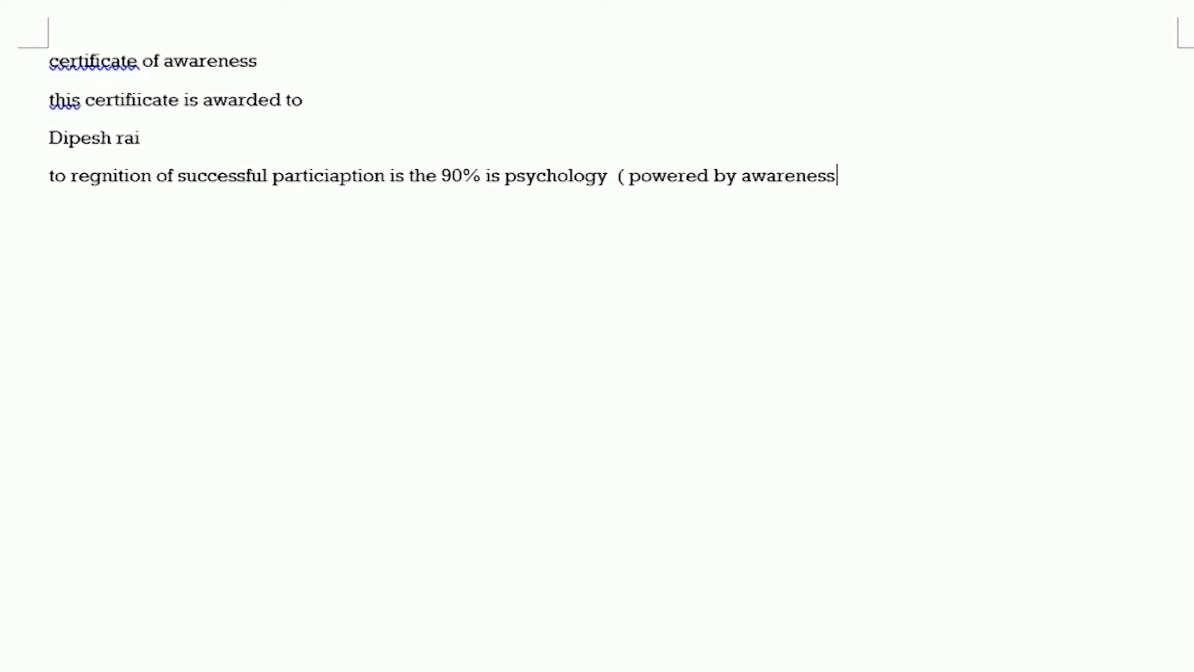
type(" intelligence")
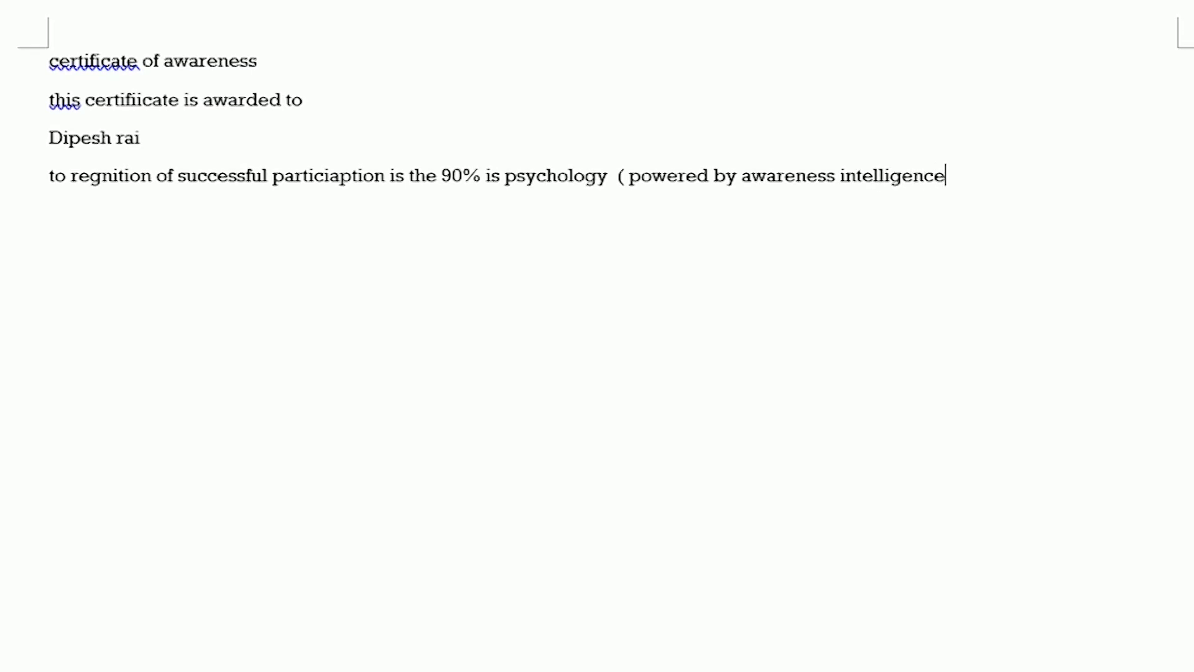
type(") ")
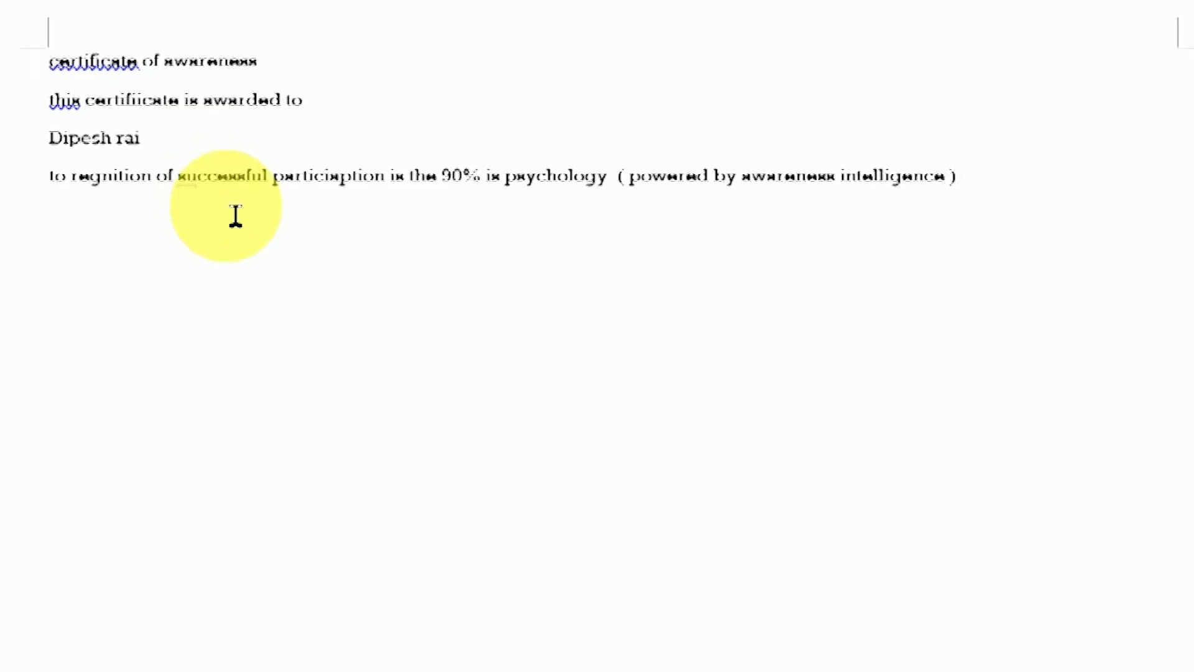
type("pr")
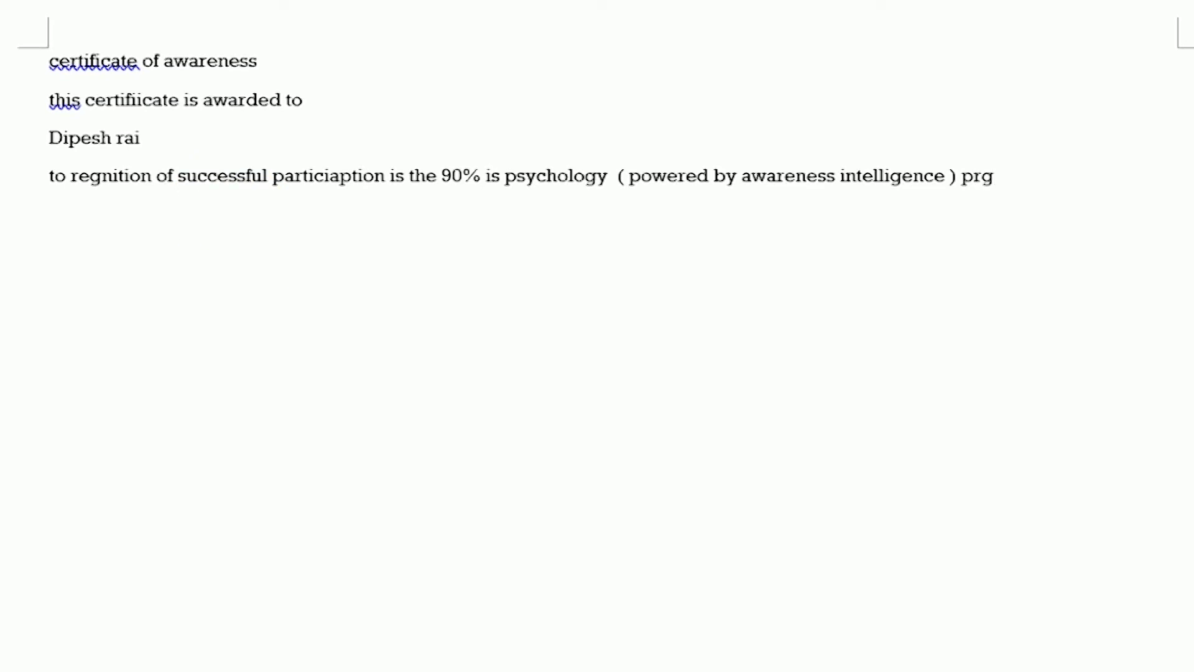
type("ogram course (")
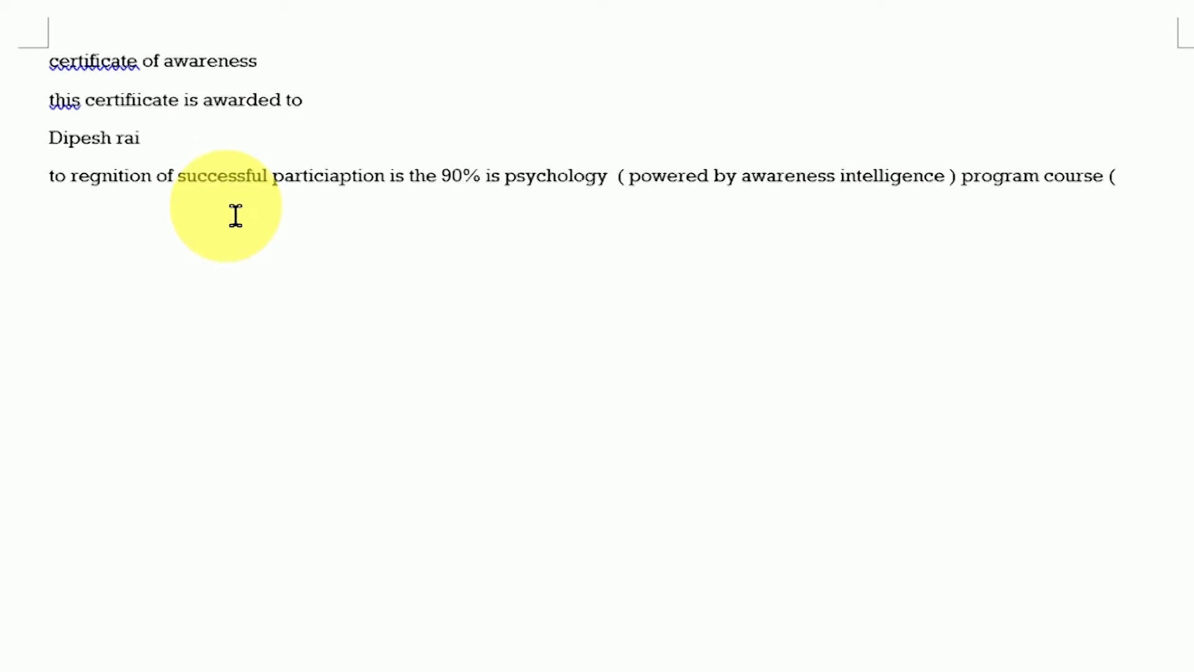
type("2 hrs ")
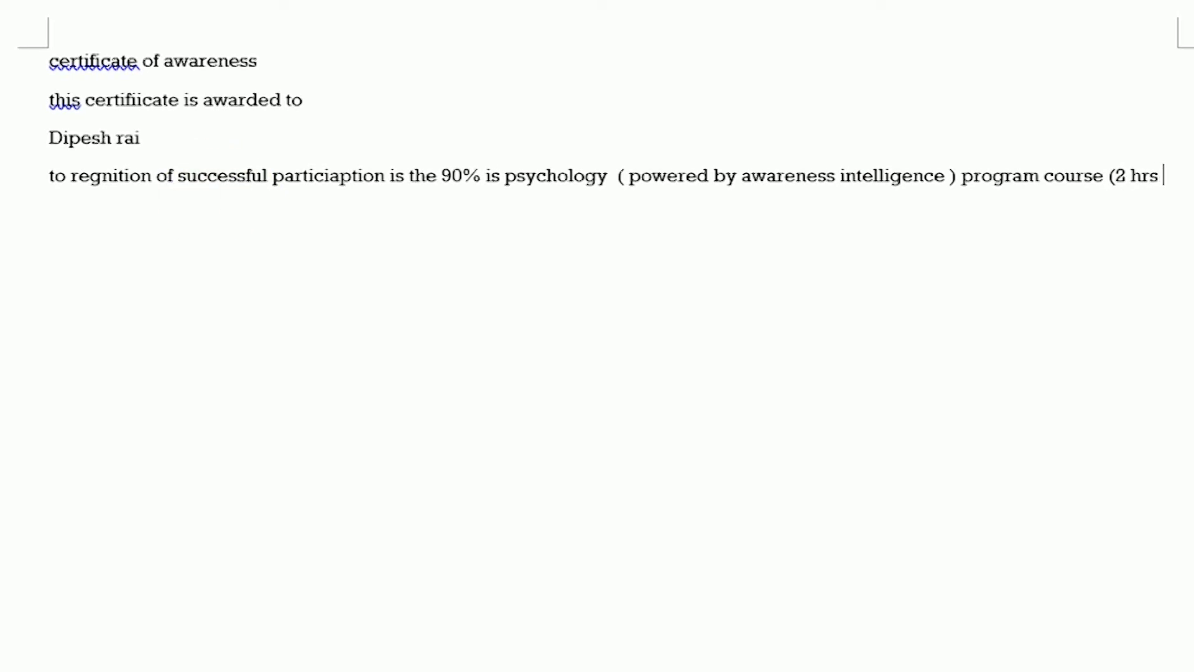
type(")")
Append 'A1 - History and Philosophy of Learning' to the recognition paragraph and start a new paragraph
left_click(218, 176)
key("Return")
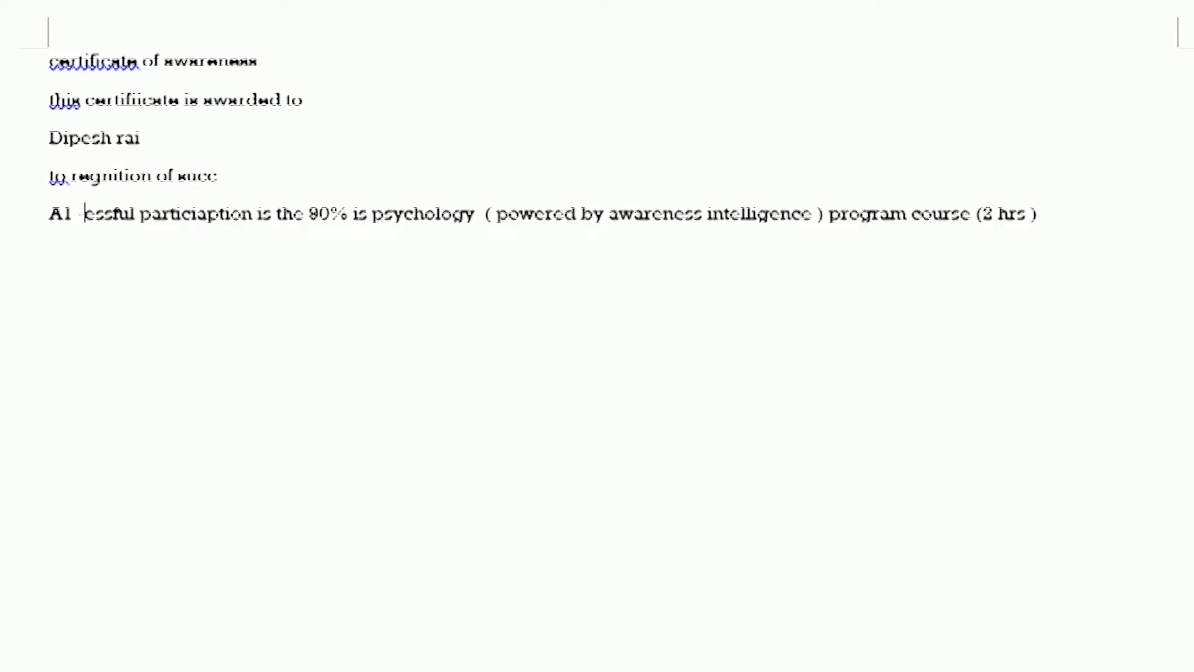
type("A1 - History and Ph")
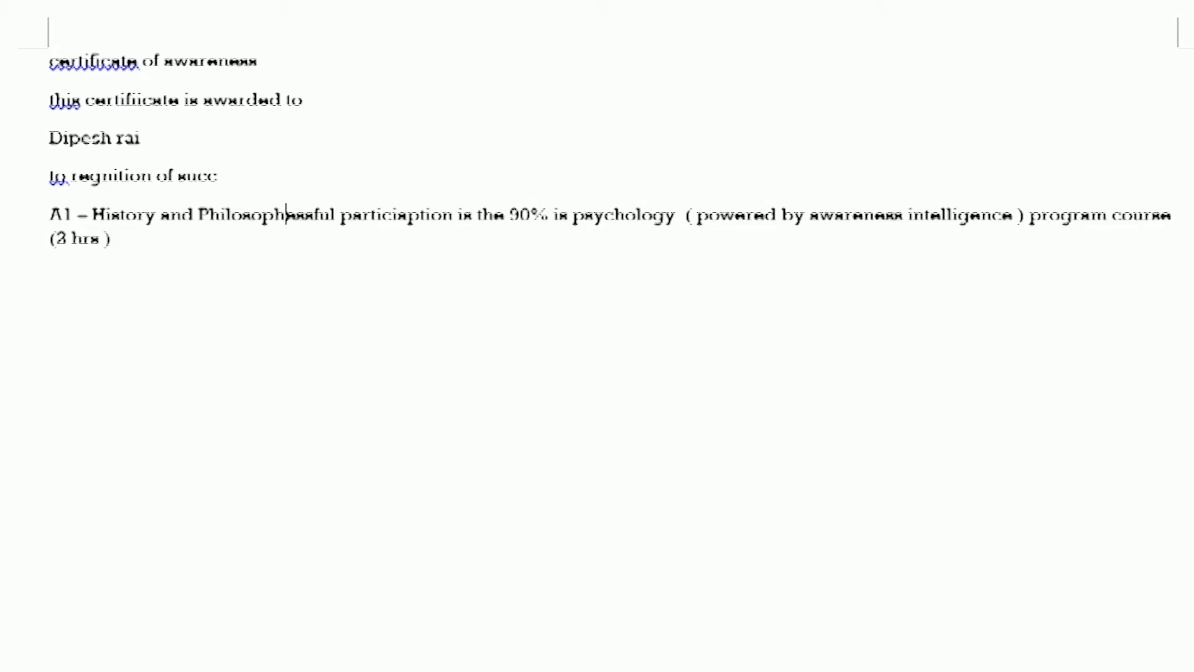
type("ilosophy of Le")
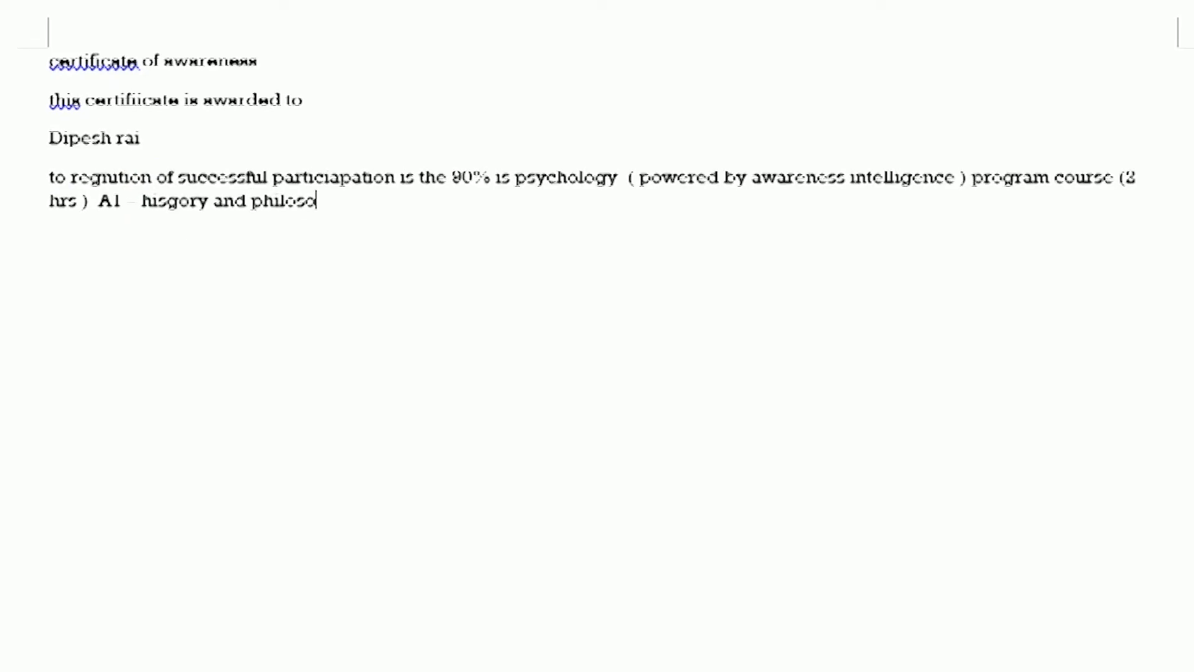
type("of leanring")
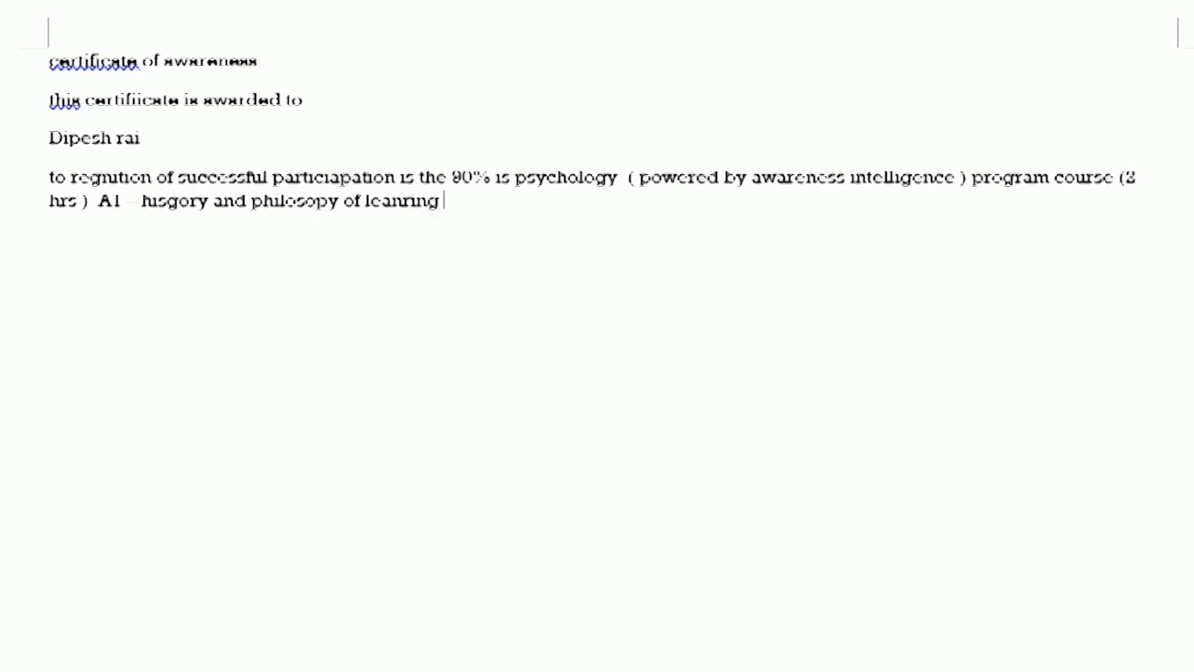
key("Return")
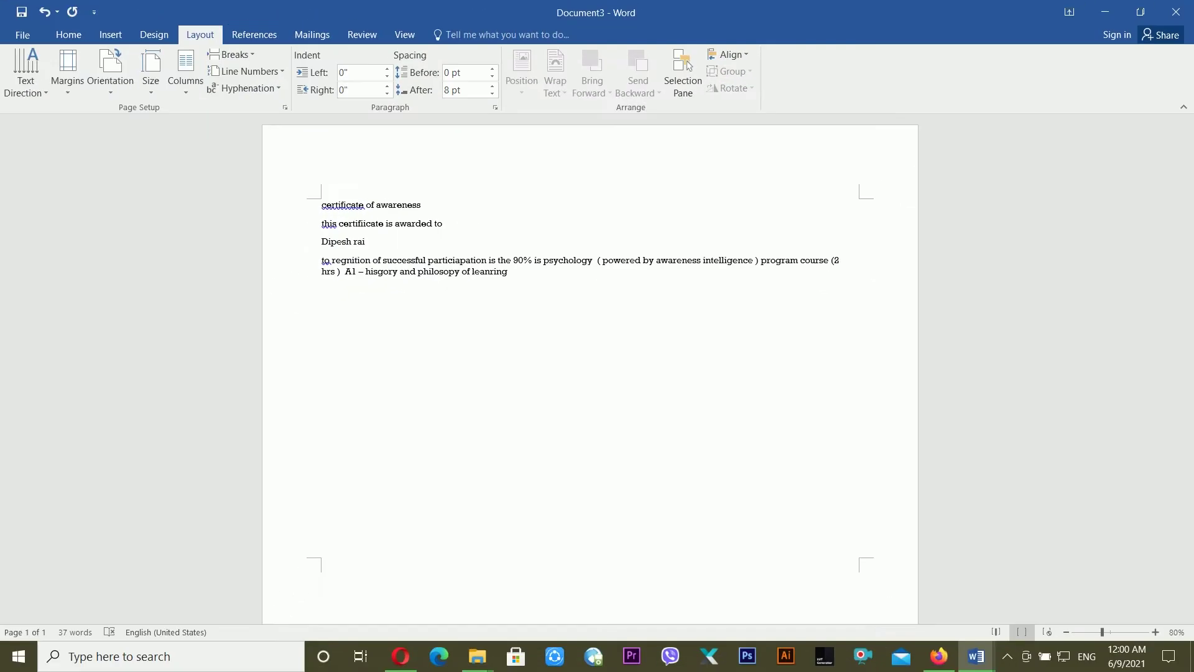
Select all the text and adjust its font size, growing then shrinking it to fit one page
key("ctrl+a")
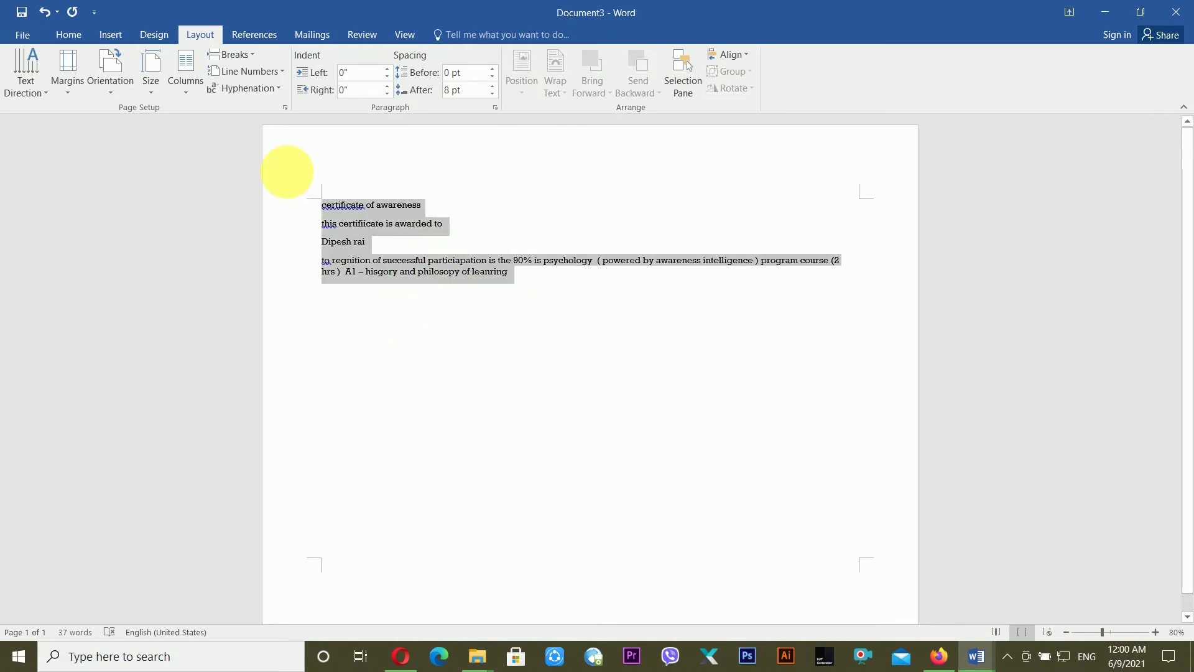
key("ctrl+shift+period")
key("ctrl+shift+period")
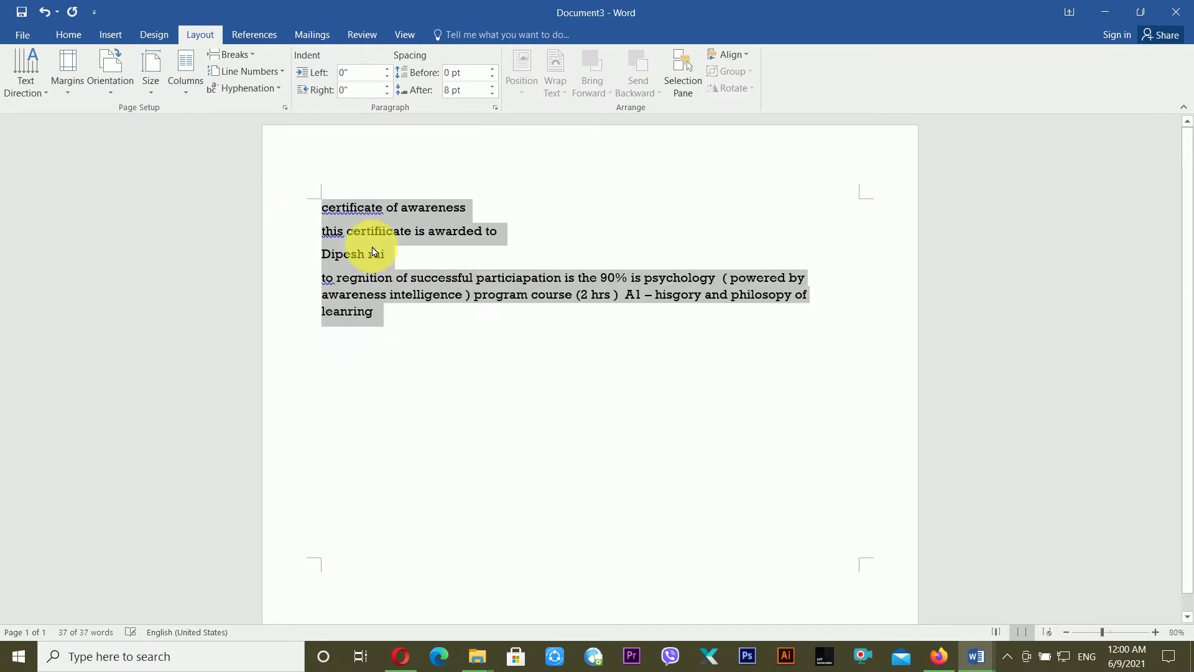
key("ctrl+shift+period")
key("ctrl+shift+period")
key("ctrl+shift+period")
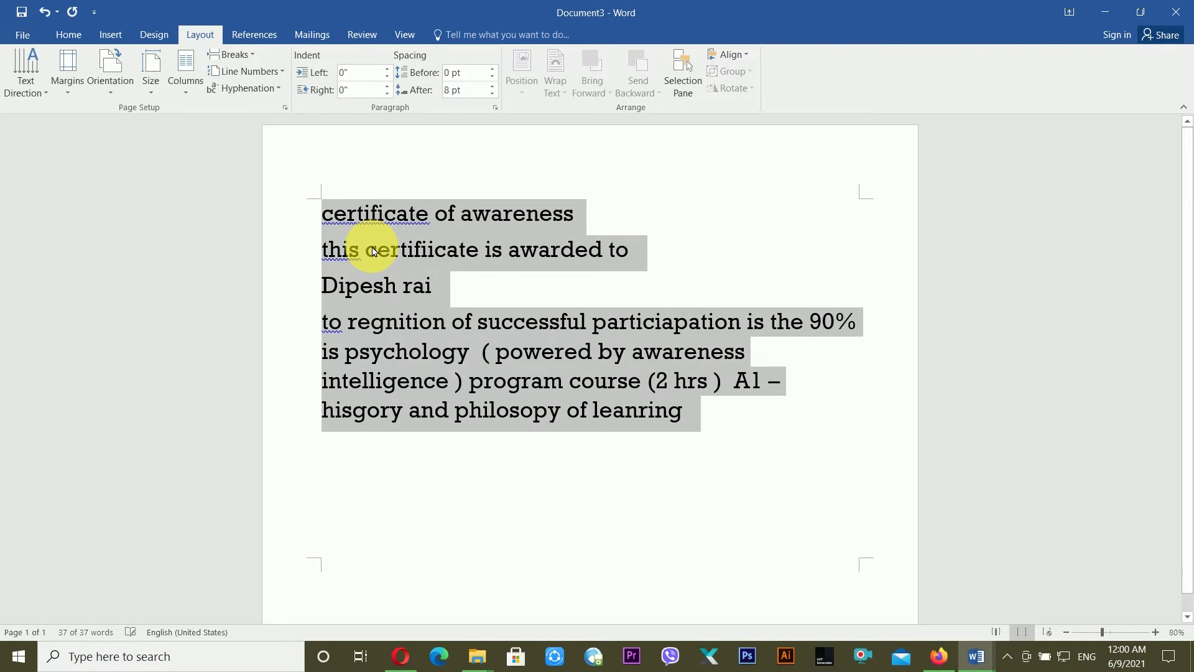
key("ctrl+shift+period")
key("ctrl+shift+period")
scroll(373, 251, "down", 7, "ctrl")
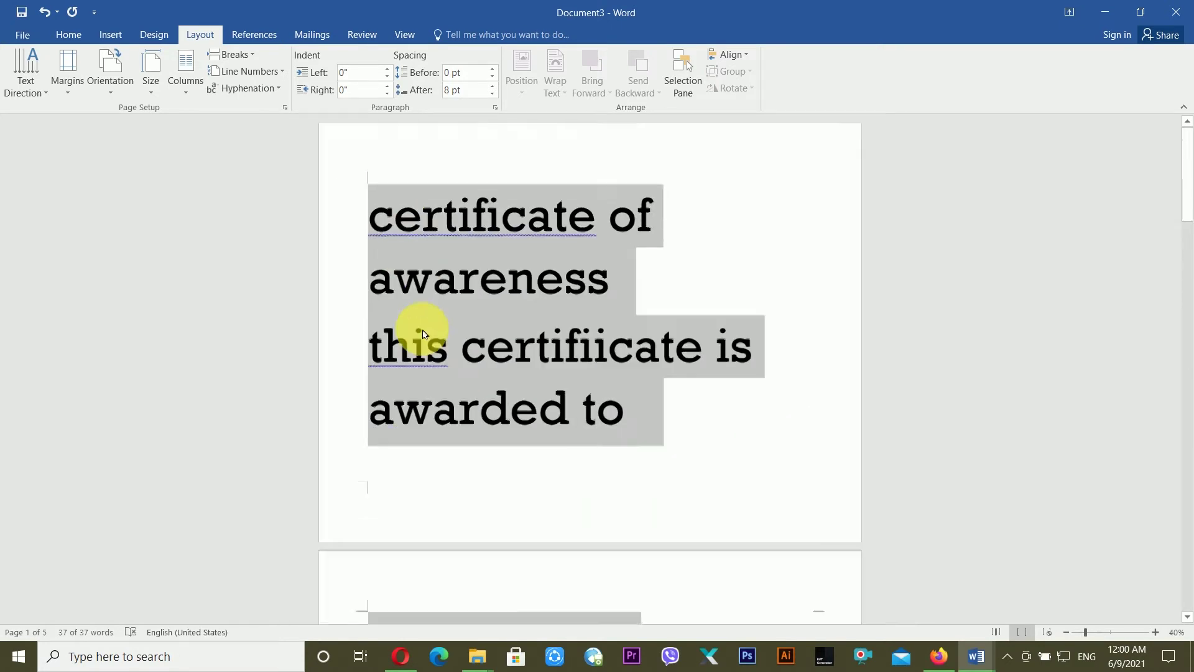
key("ctrl+shift+comma")
key("ctrl+shift+comma")
key("ctrl+shift+comma")
key("ctrl+shift+comma")
key("ctrl+shift+comma")
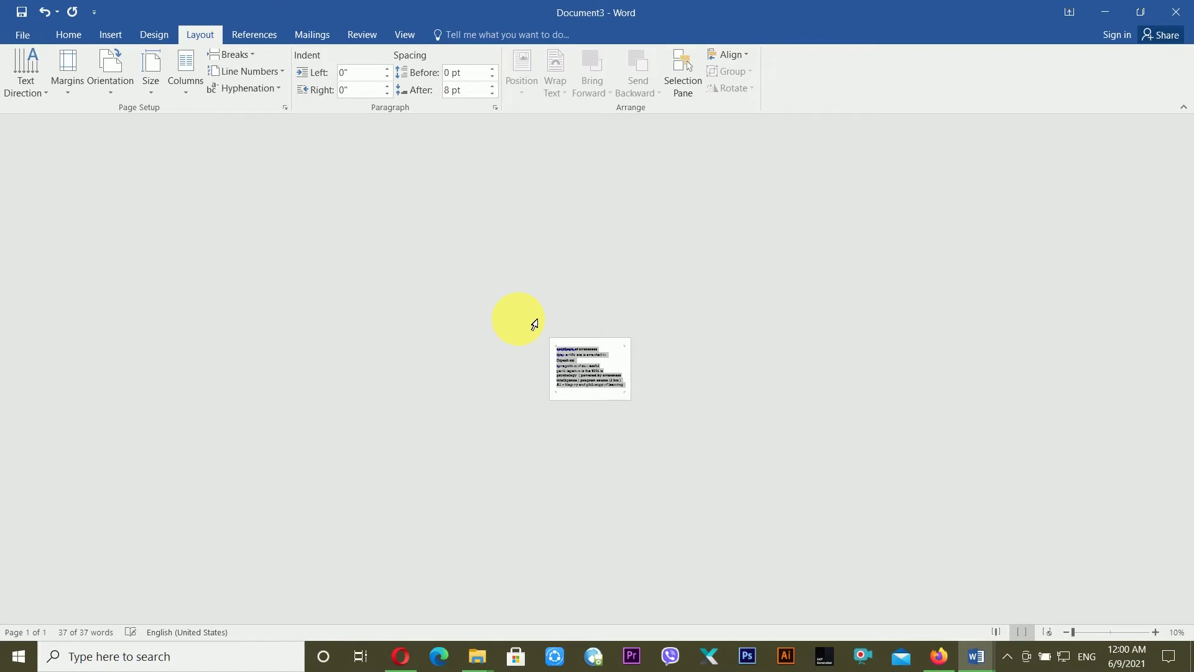
key("ctrl+shift+comma")
key("ctrl+shift+comma")
scroll(560, 325, "up", 9, "ctrl")
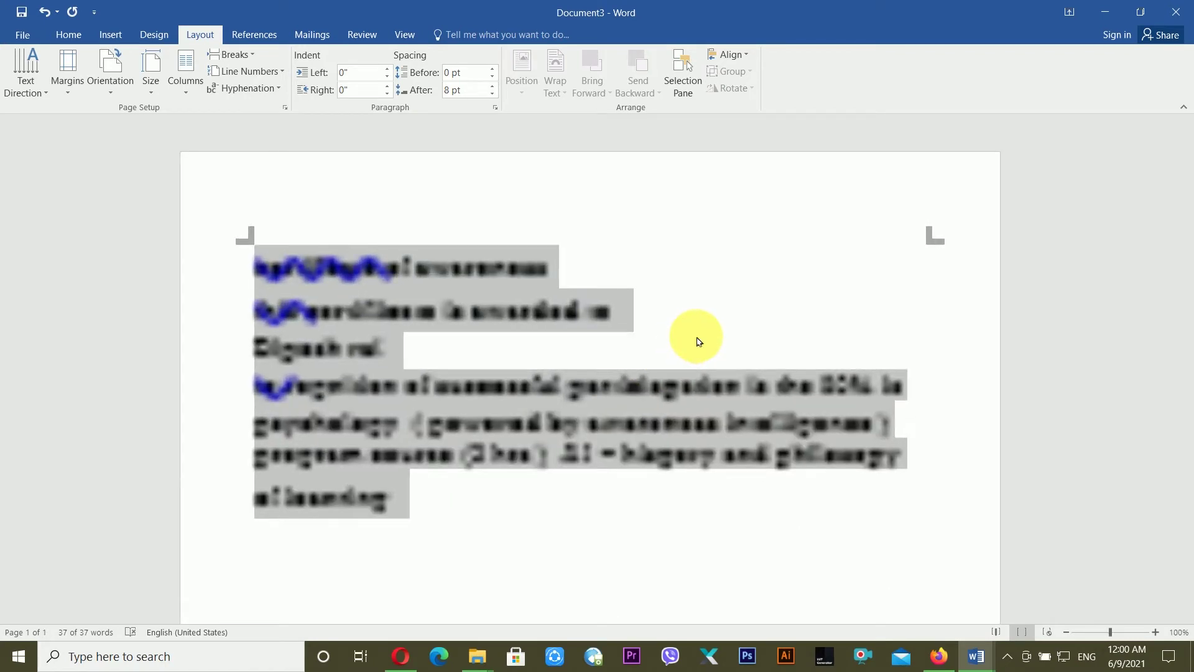
Return the view to normal size and centre every line of the certificate
left_click(681, 336)
scroll(560, 349, "down", 2)
key("ctrl+a")
scroll(280, 245, "up", 2)
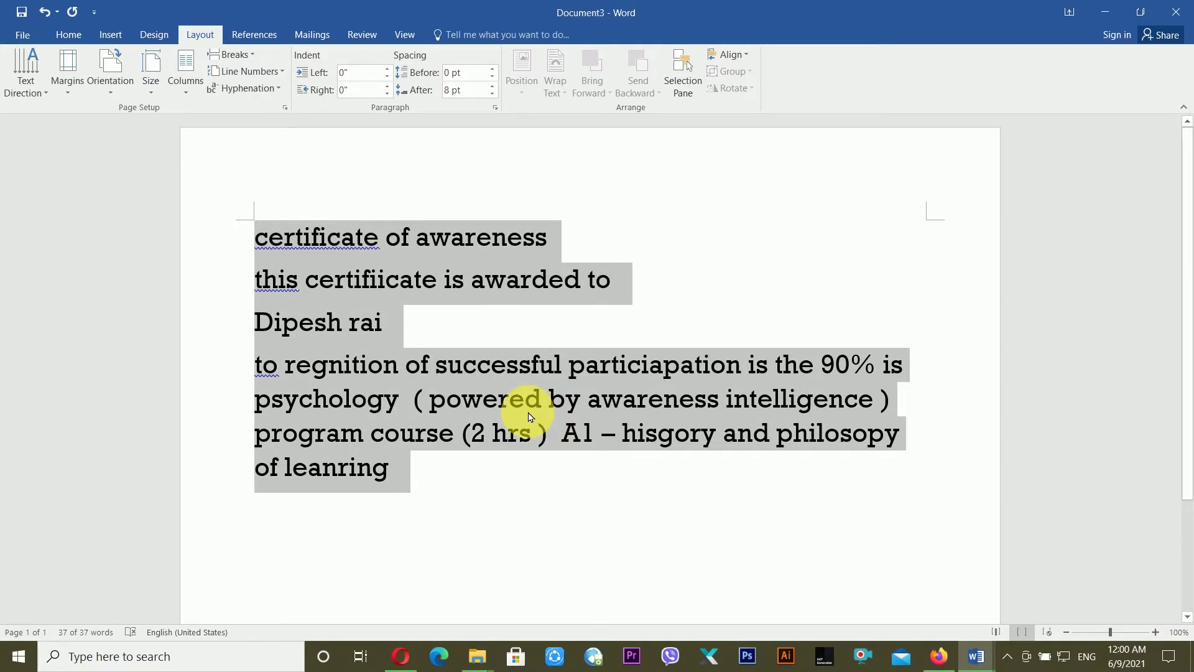
key("ctrl+e")
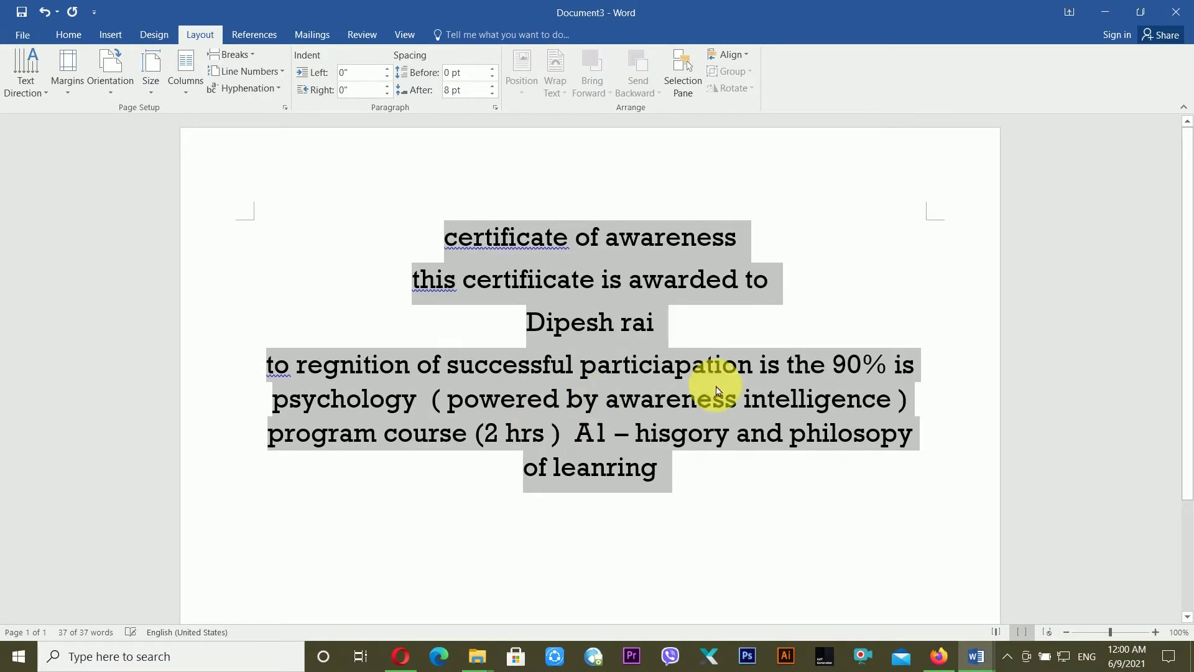
Set the 'certificate of awareness' title in Blackadder ITC and enlarge it to 48 pt
left_click(810, 366)
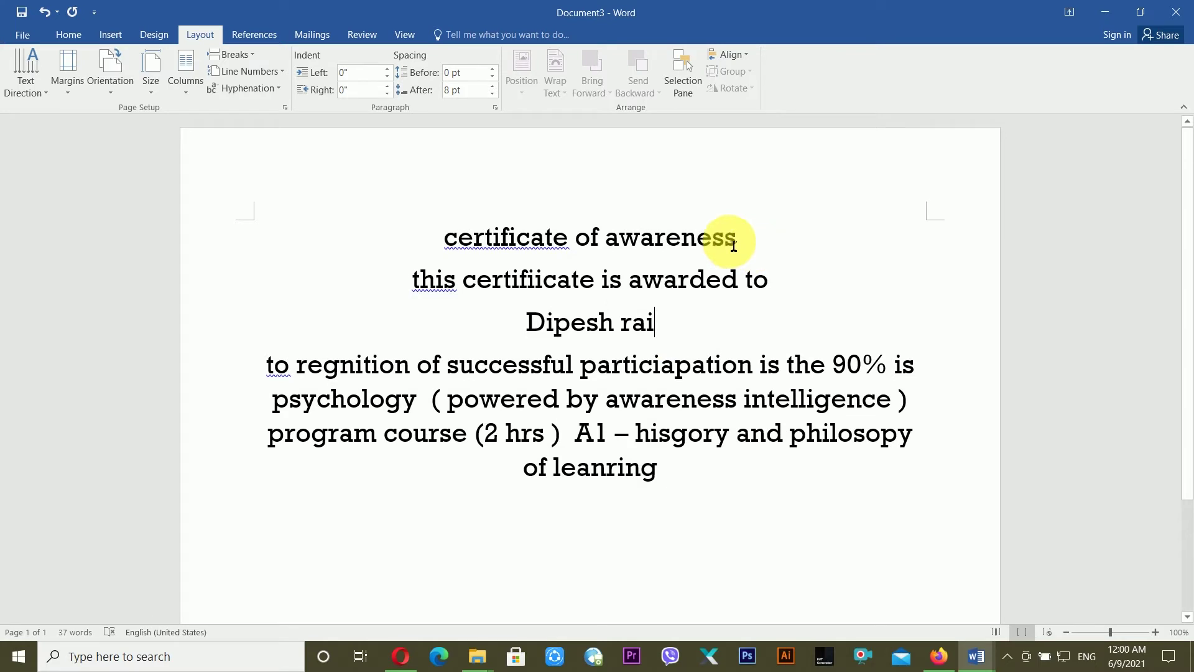
left_click_drag(759, 248, 394, 226)
left_click(68, 35)
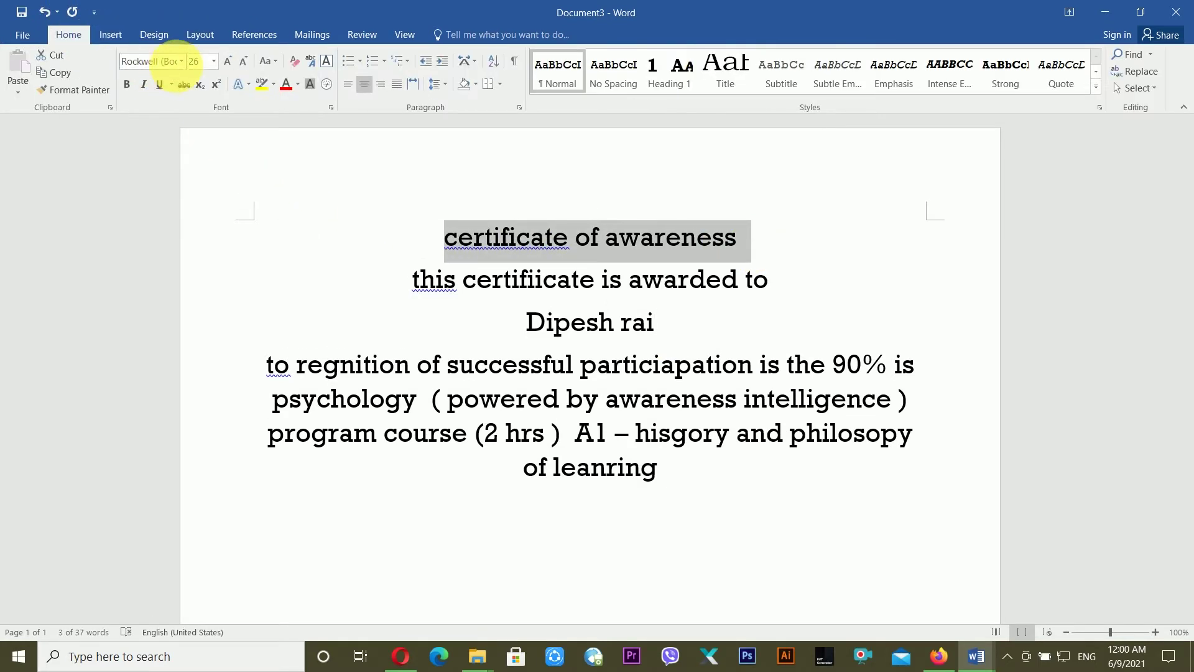
left_click(181, 61)
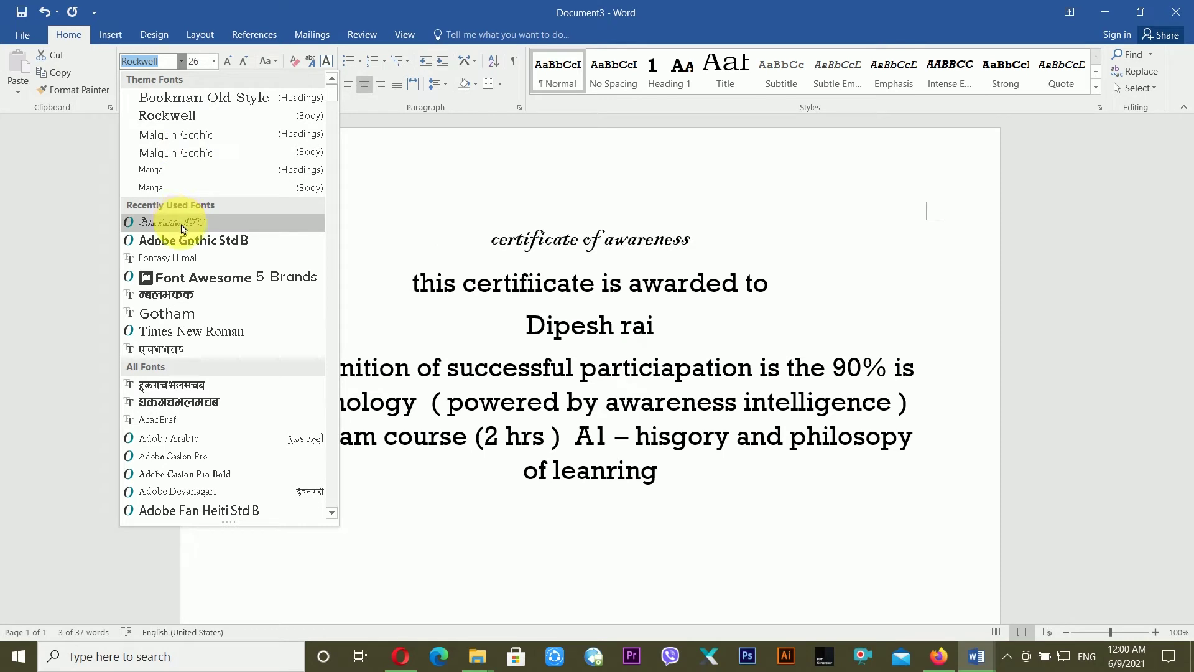
left_click(224, 228)
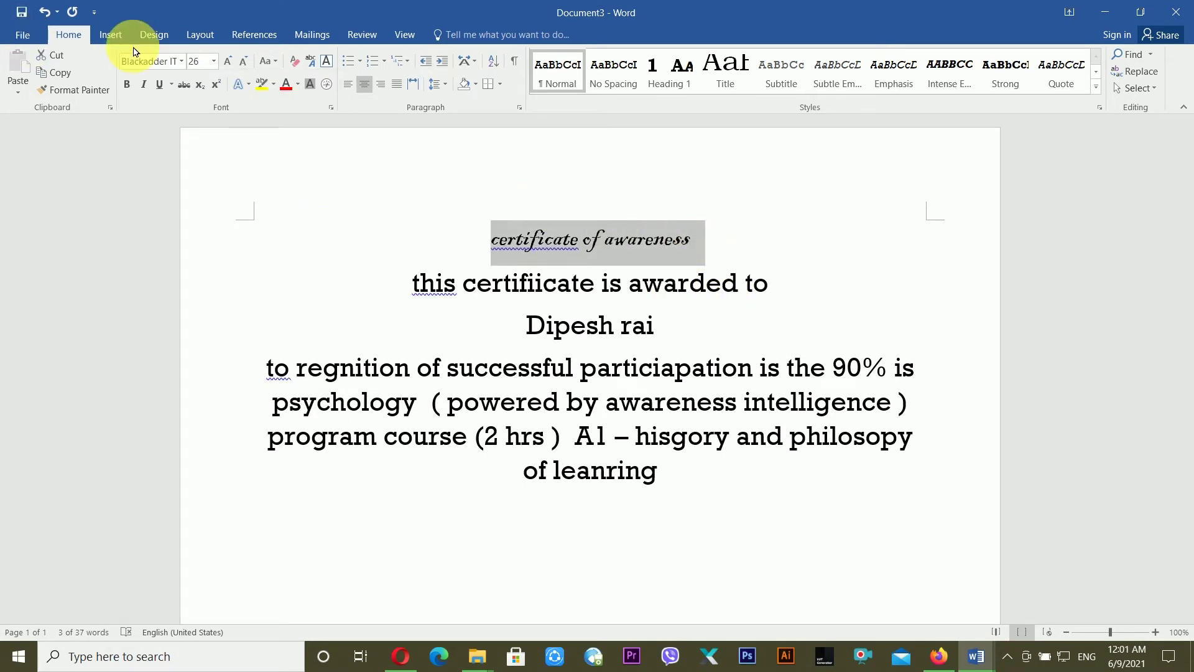
key("ctrl+shift+period")
key("ctrl+shift+period")
key("ctrl+shift+period")
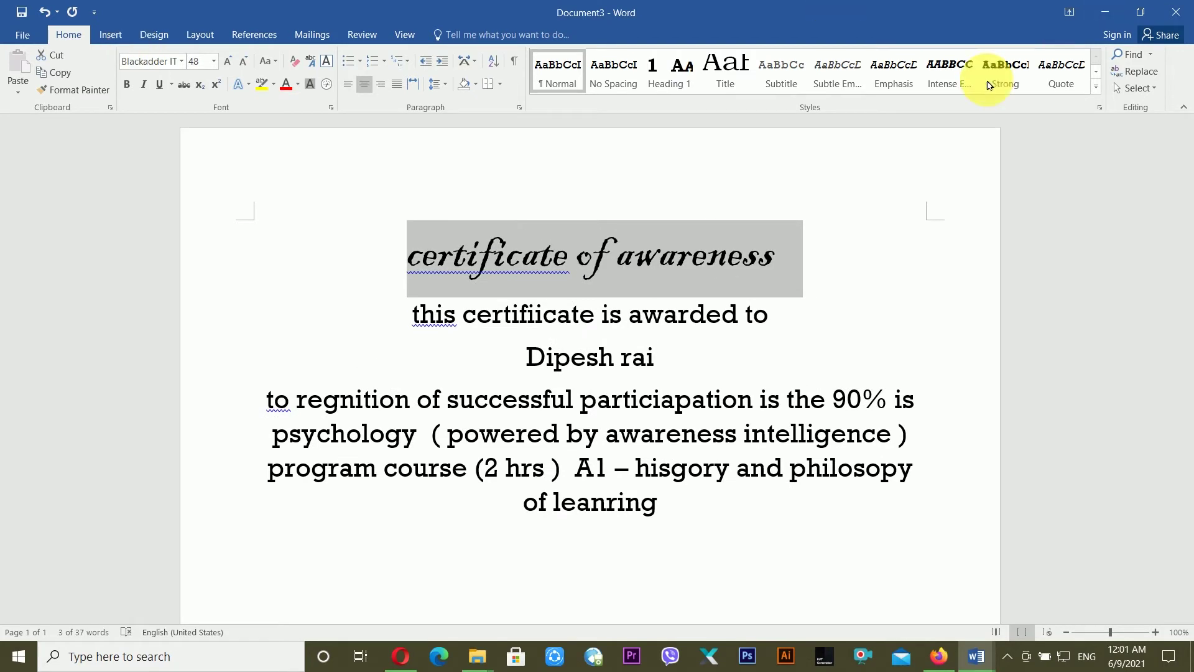
Capitalize Each Word in the title so it reads 'Certificate Of Awareness'
left_click(847, 265)
left_click_drag(752, 259, 373, 245)
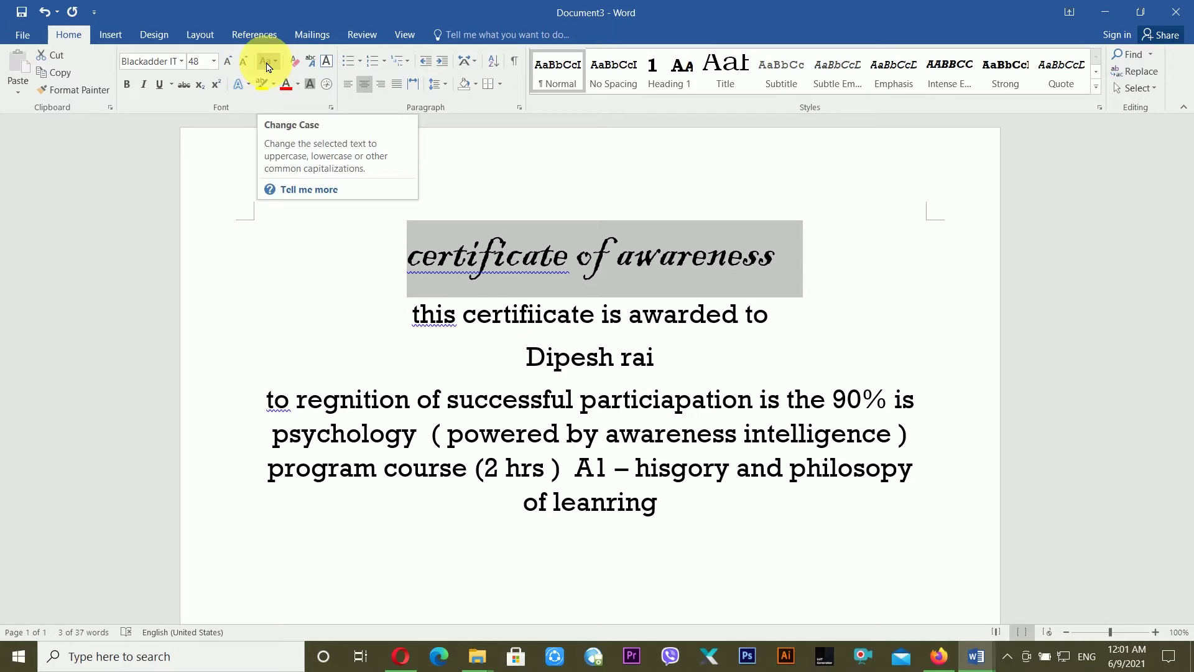
left_click(268, 62)
left_click(306, 138)
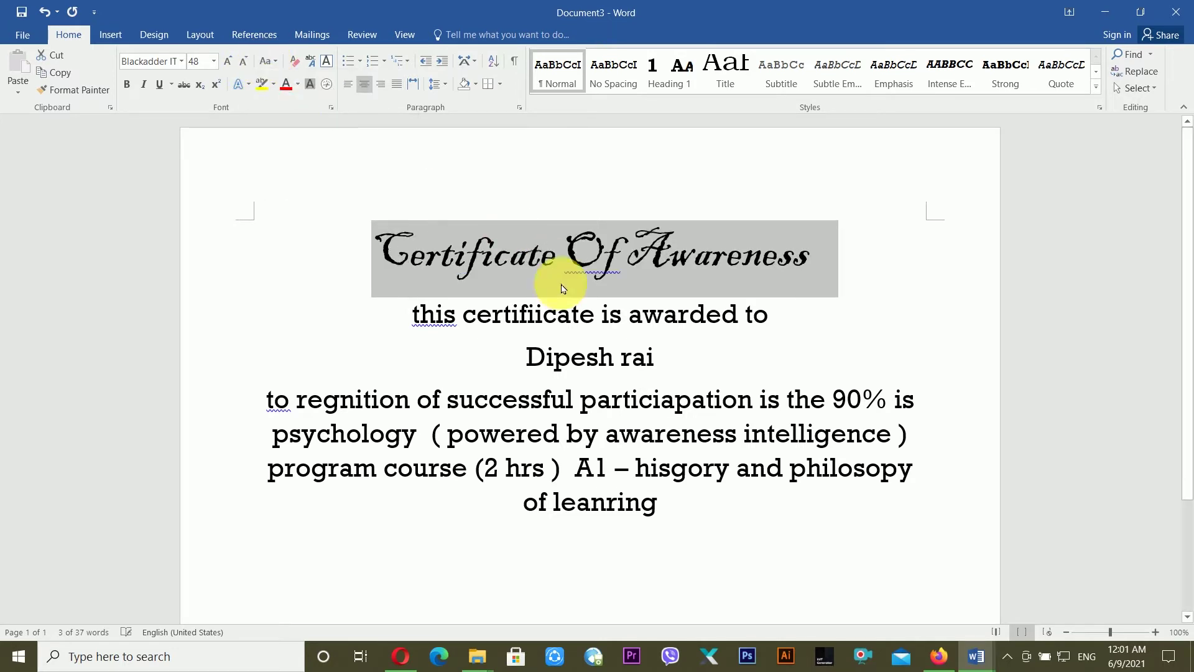
Capitalize Each Word in the awarded-to line and the recipient's name, then select all text
left_click(664, 316)
left_click_drag(682, 367, 507, 366)
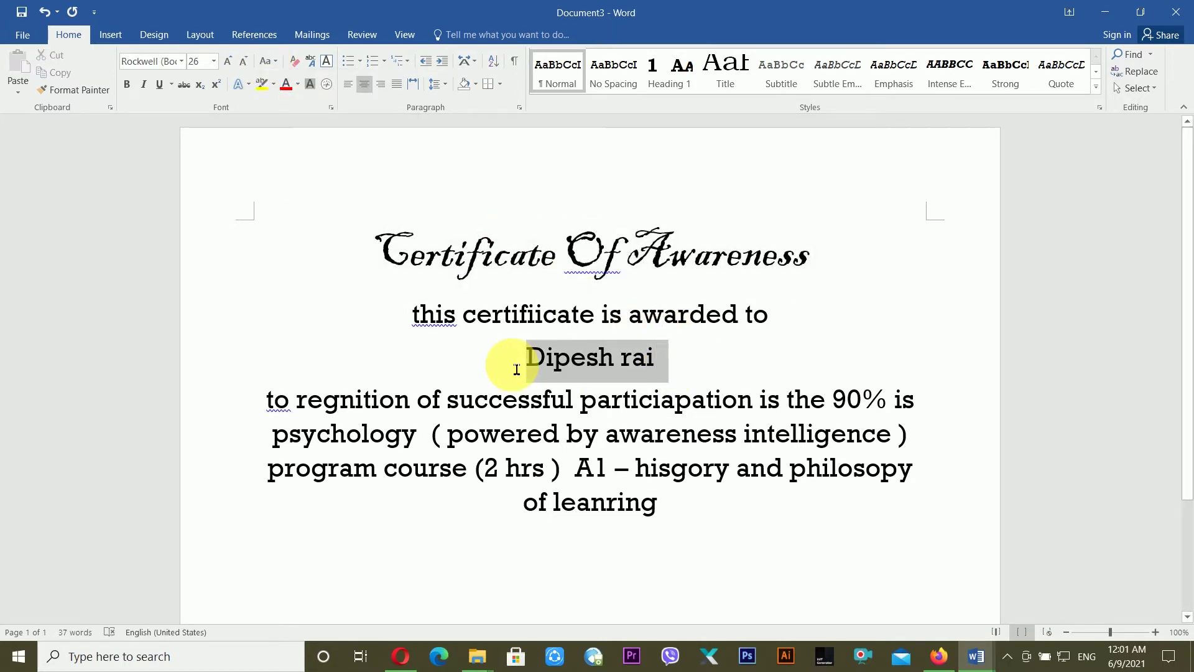
left_click(595, 314)
left_click_drag(702, 369, 414, 313)
left_click(268, 60)
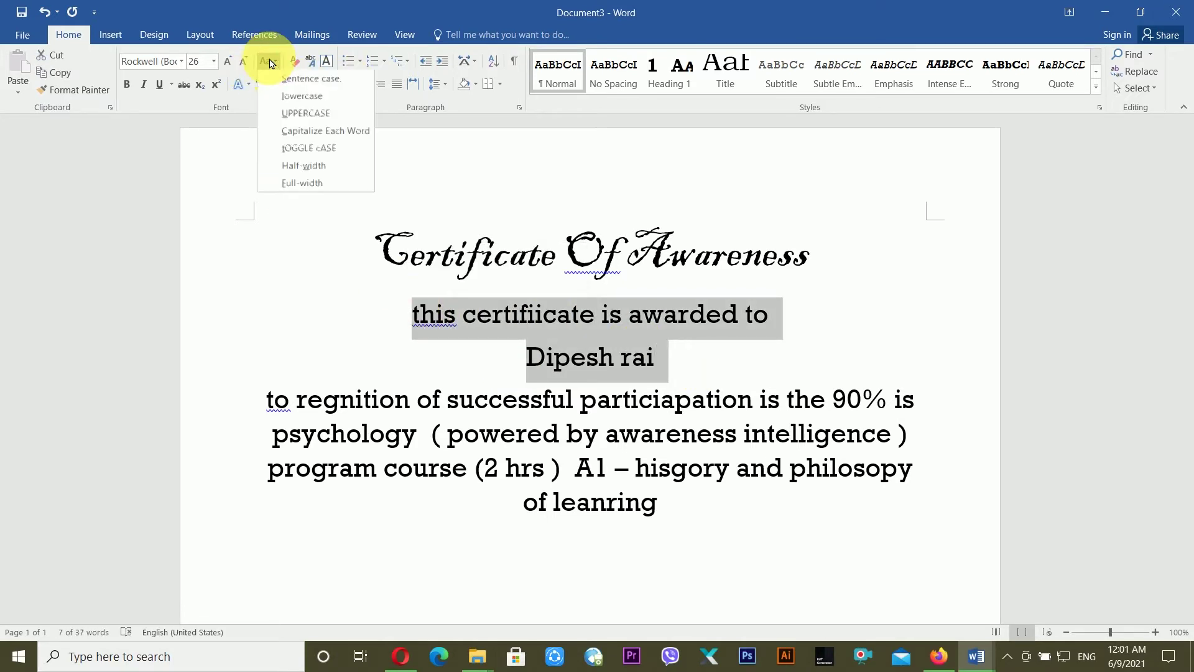
left_click(313, 130)
left_click(772, 345)
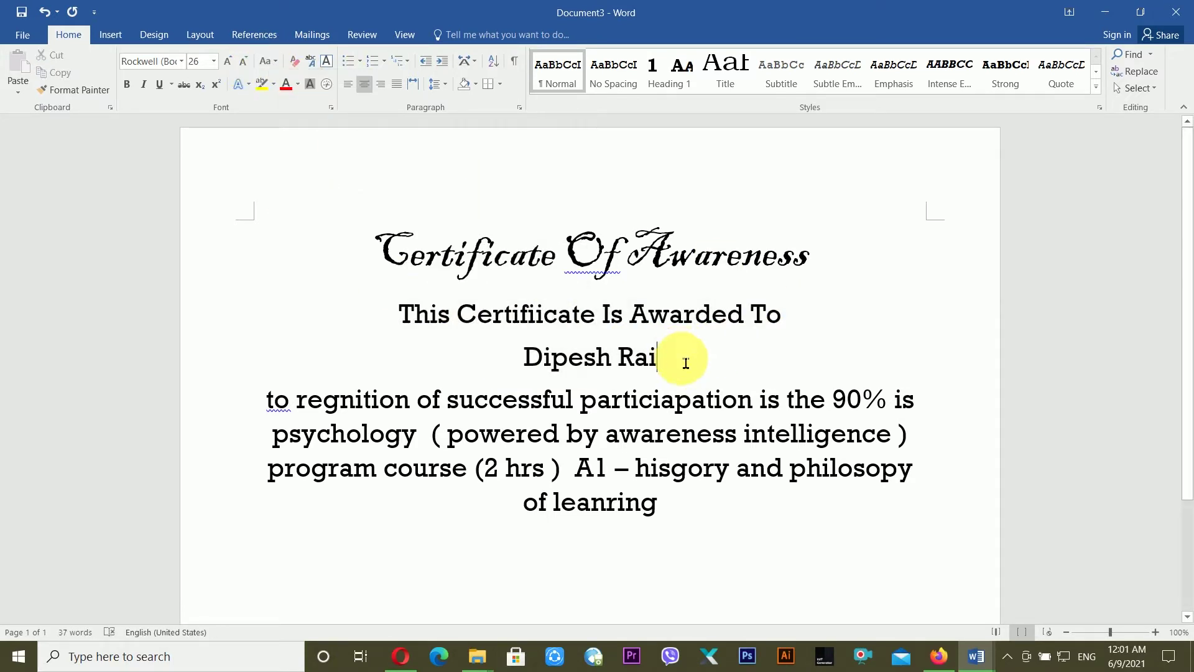
left_click_drag(695, 360, 524, 358)
left_click(645, 399)
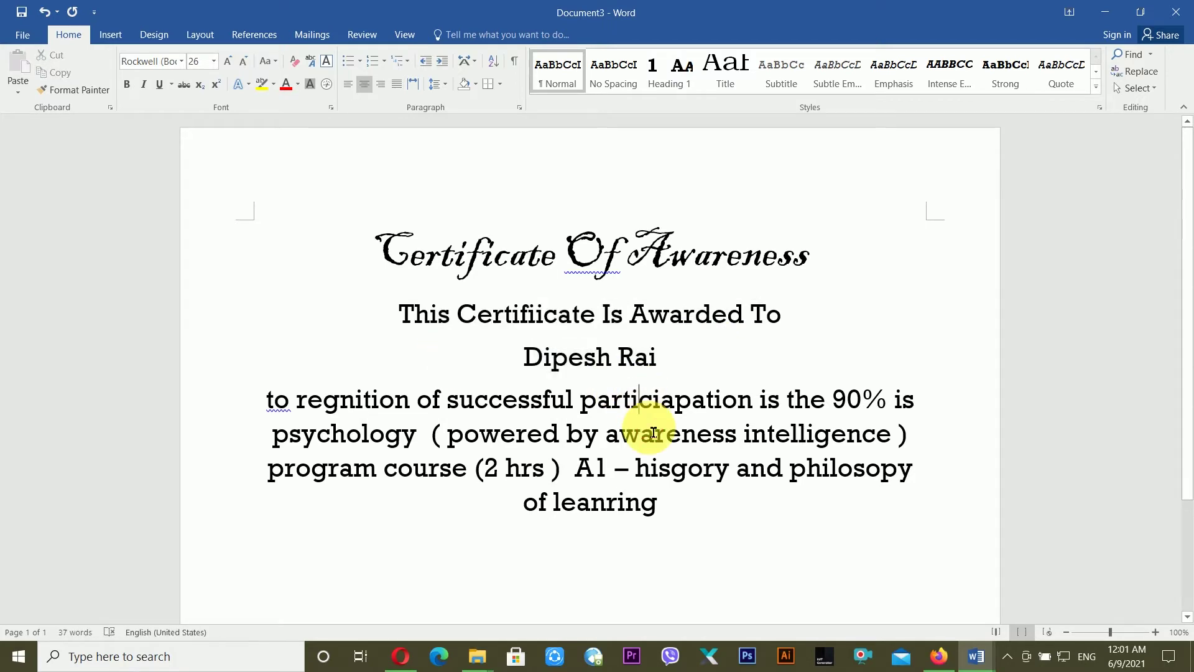
key("ctrl+a")
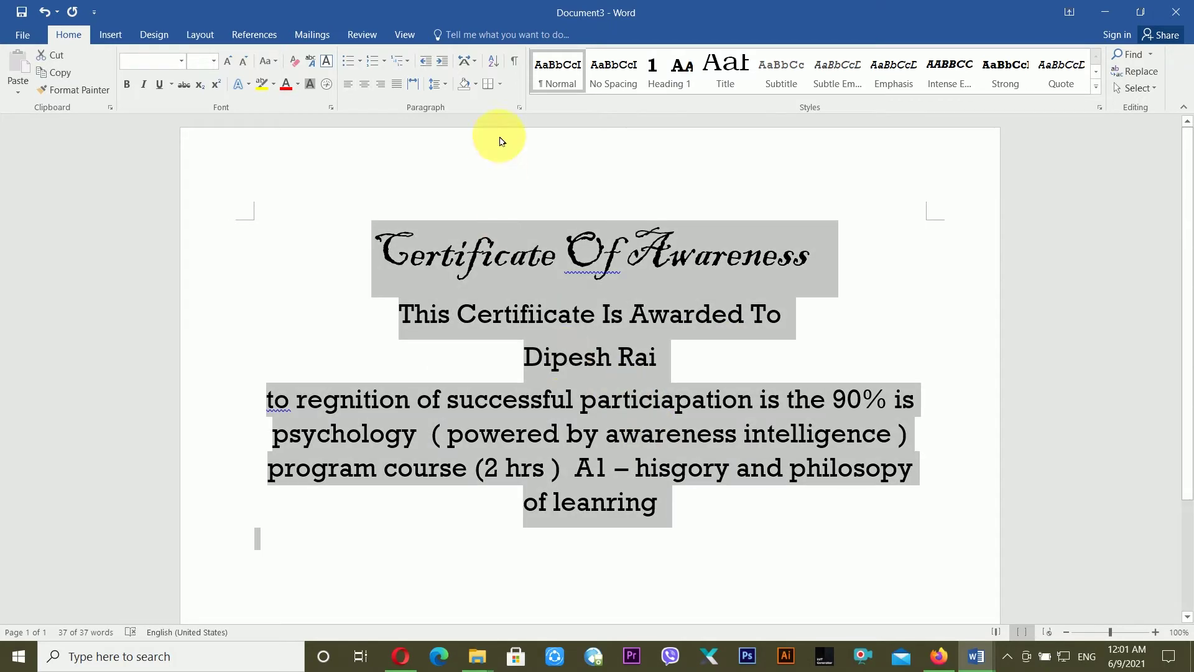
Set all text to single line spacing and remove the extra space between paragraphs
left_click(428, 88)
left_click(465, 102)
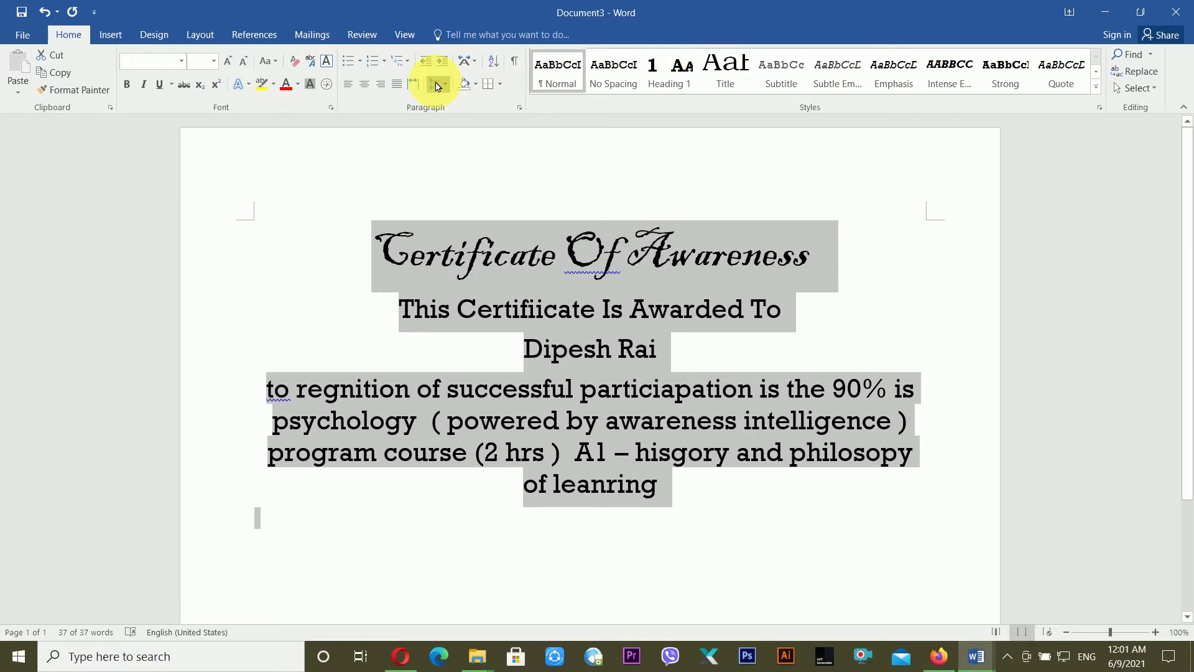
left_click(438, 86)
left_click(447, 239)
left_click(693, 350)
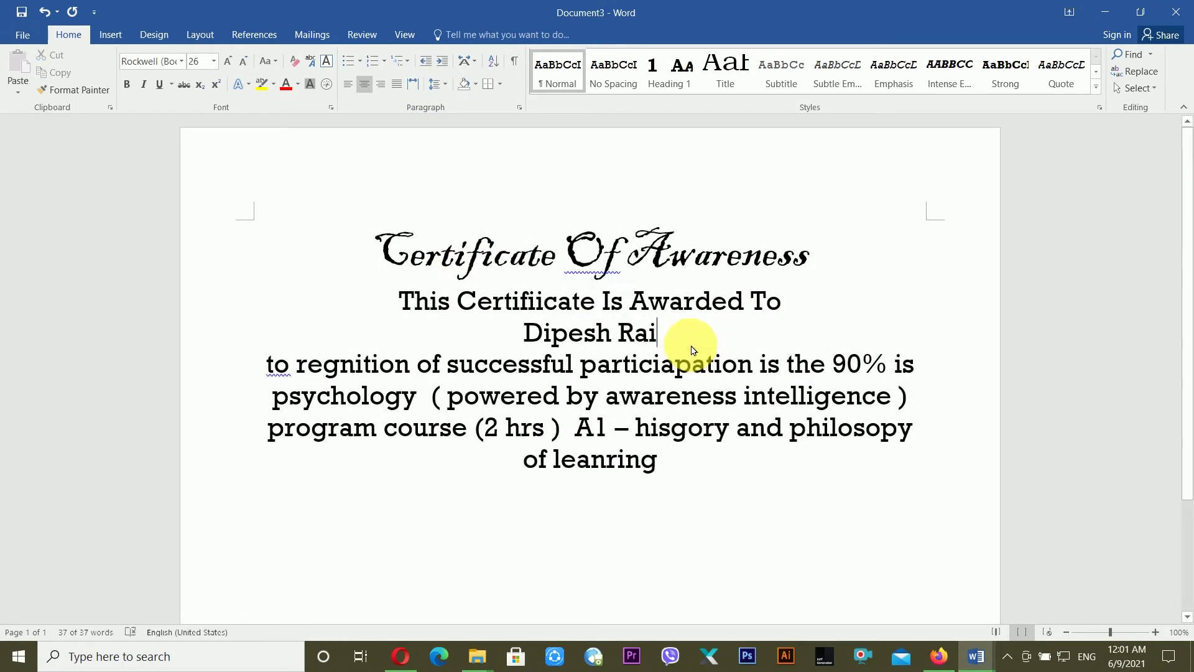
Add a blank line after the name, then try and undo a horizontal border line
key("Return")
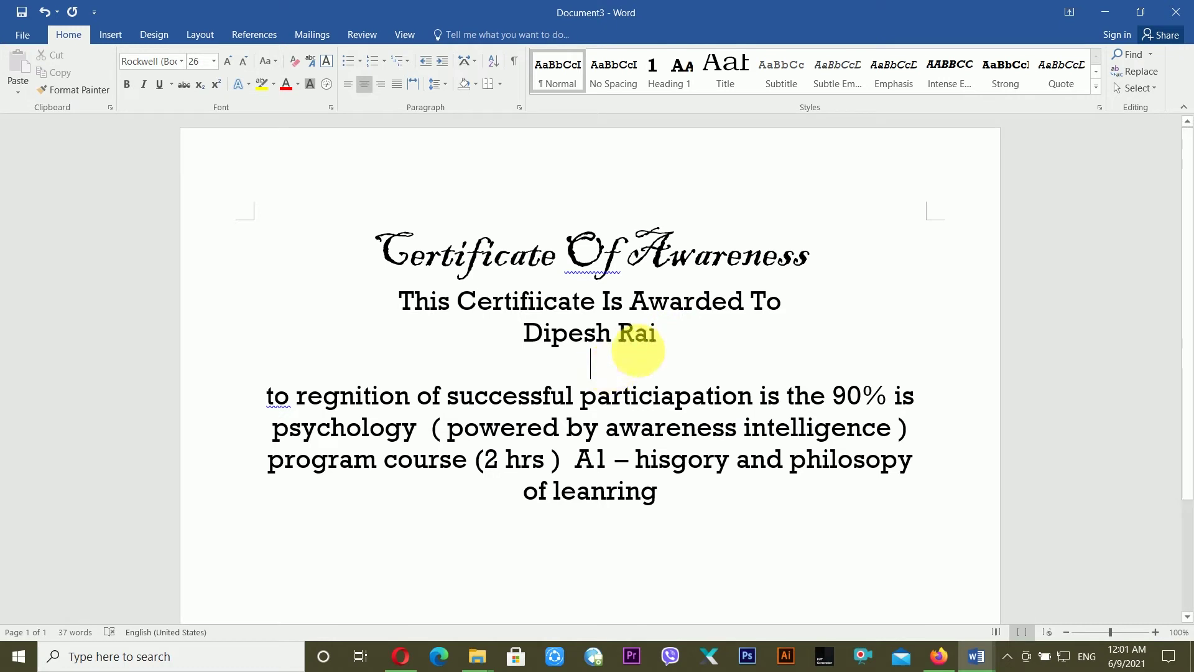
left_click(501, 84)
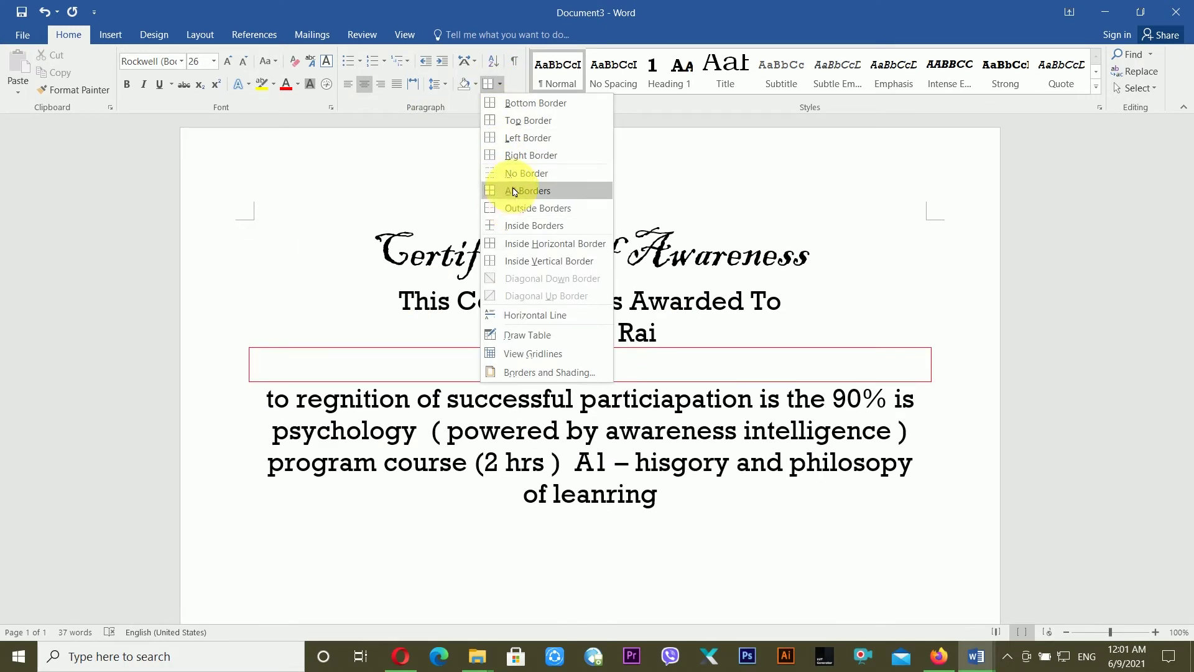
left_click(526, 317)
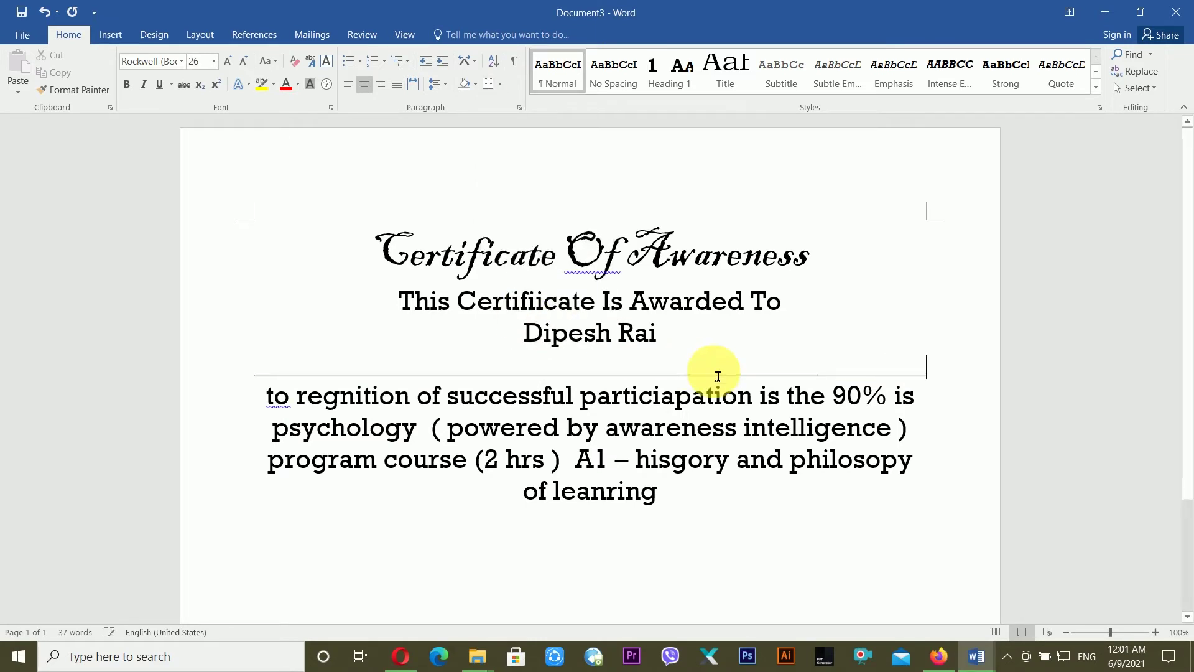
key("ctrl+z")
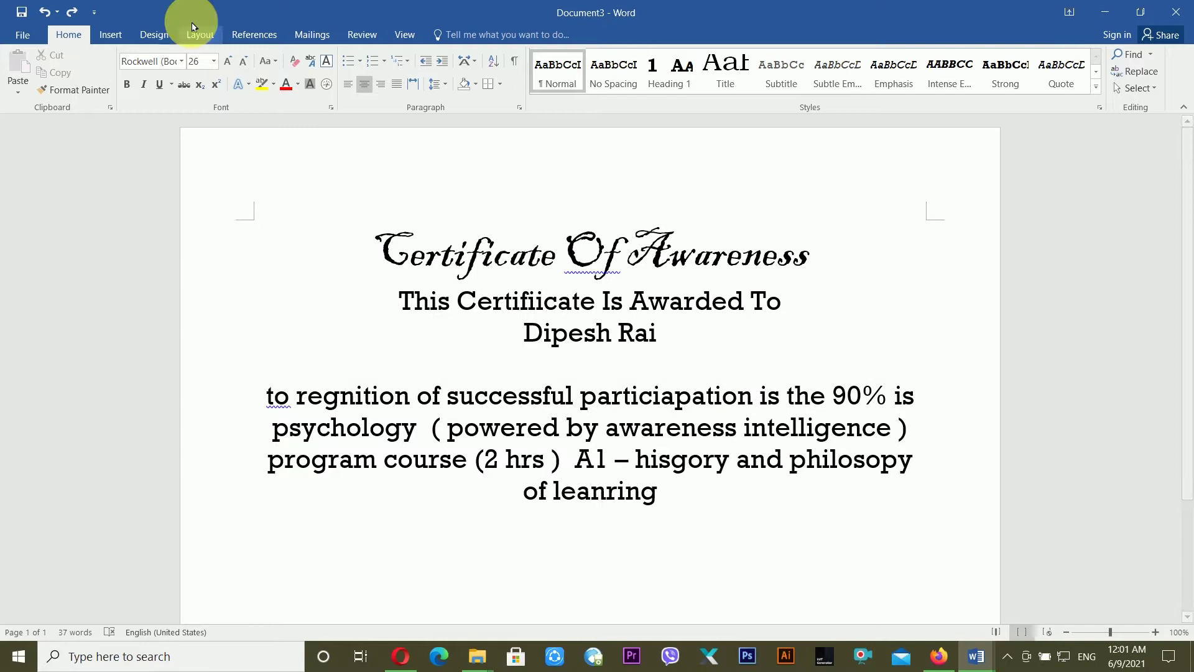
Draw a straight line shape across the page below the recipient's name as a divider
left_click(112, 32)
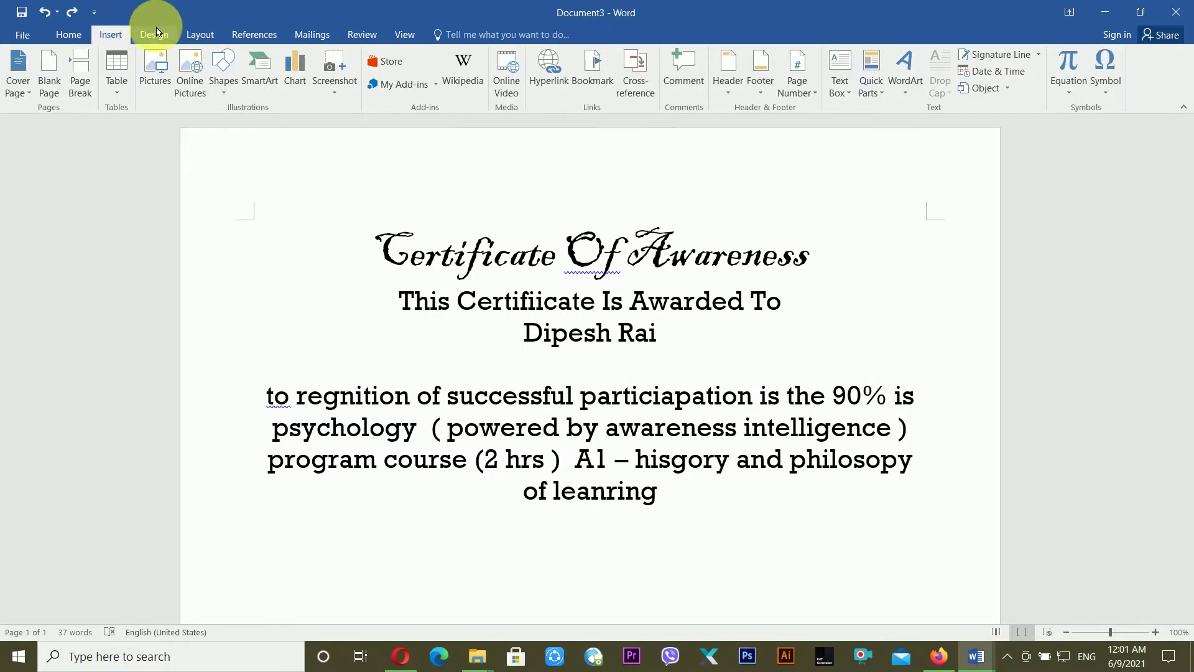
left_click(225, 92)
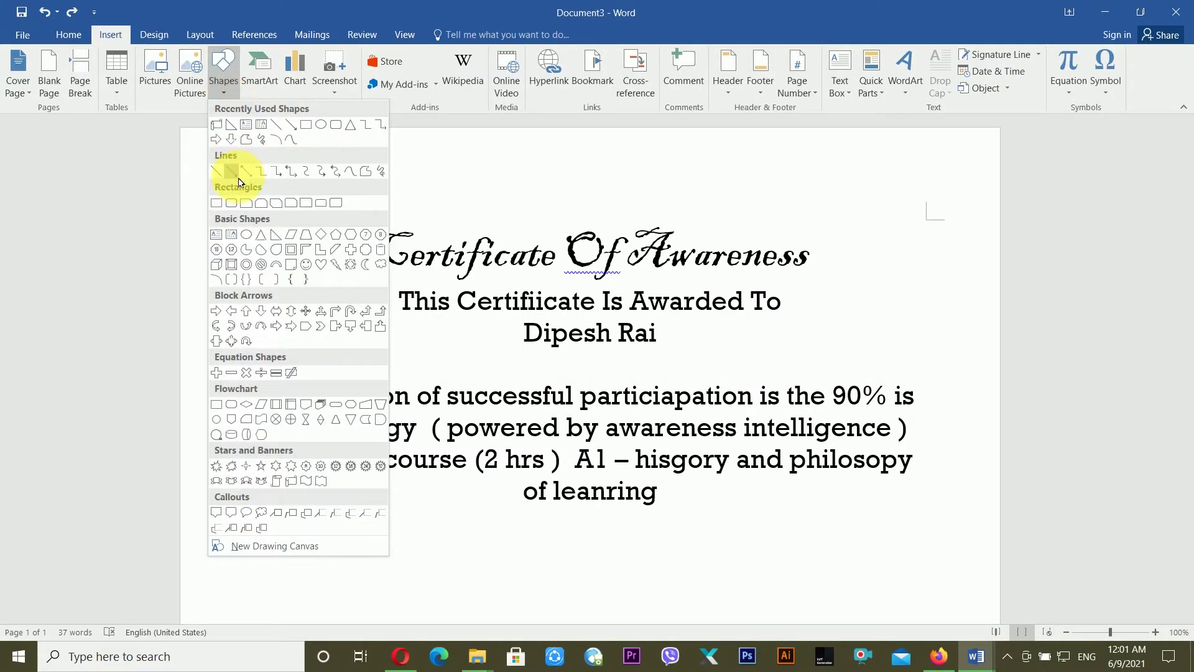
left_click(280, 127)
left_click_drag(281, 367, 958, 371)
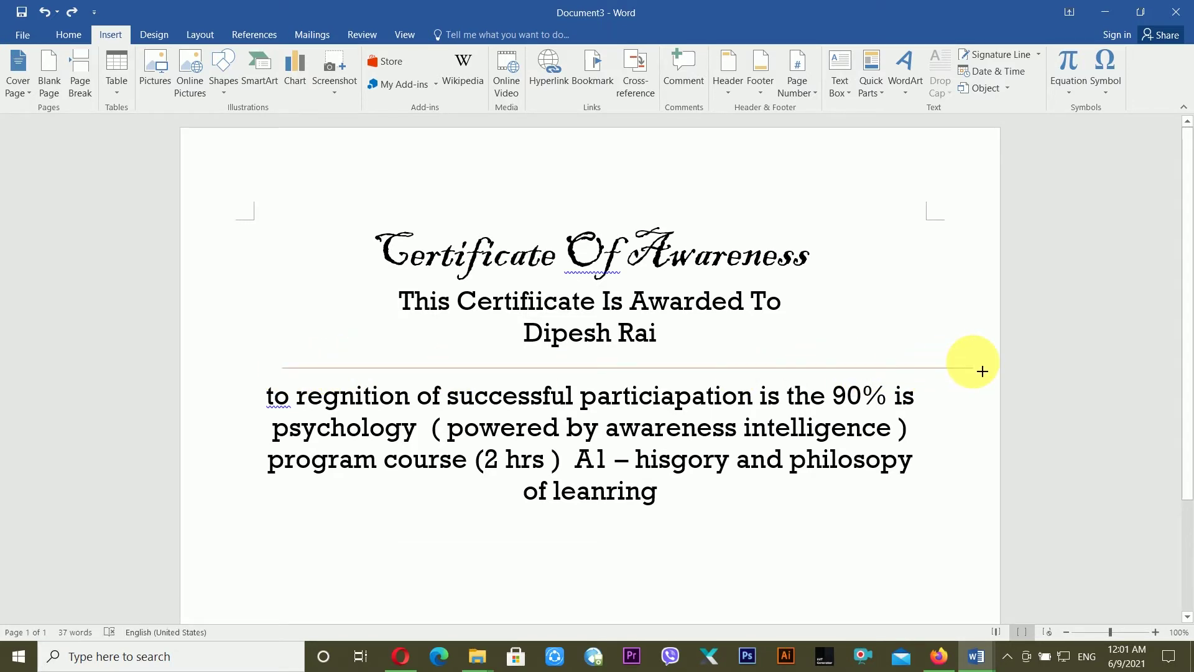
left_click_drag(983, 371, 973, 368)
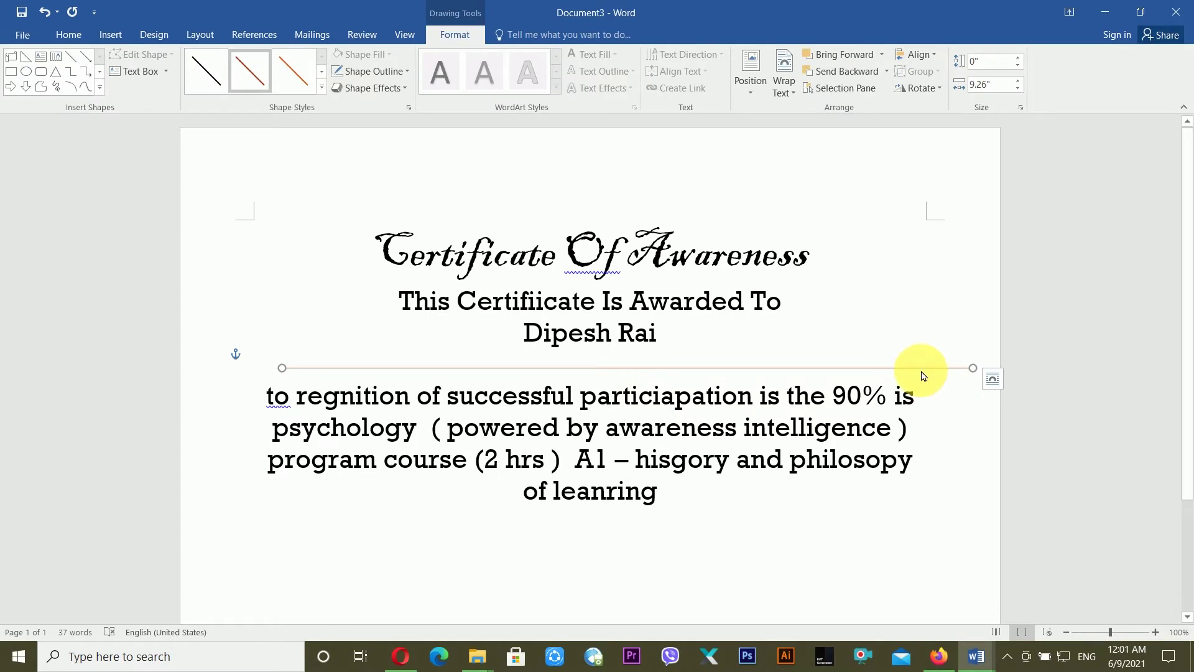
left_click(923, 371)
left_click_drag(926, 375, 893, 368)
left_click(694, 303)
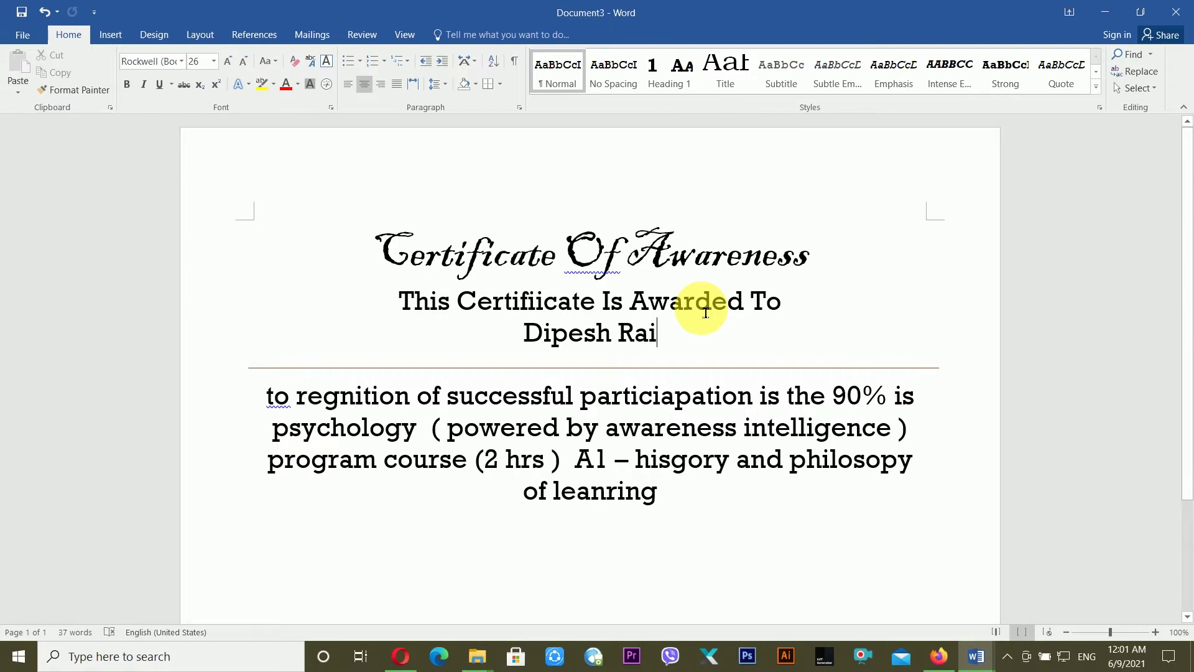
Move the A1 course text onto its own line and colour it red
scroll(699, 311, "down", 3)
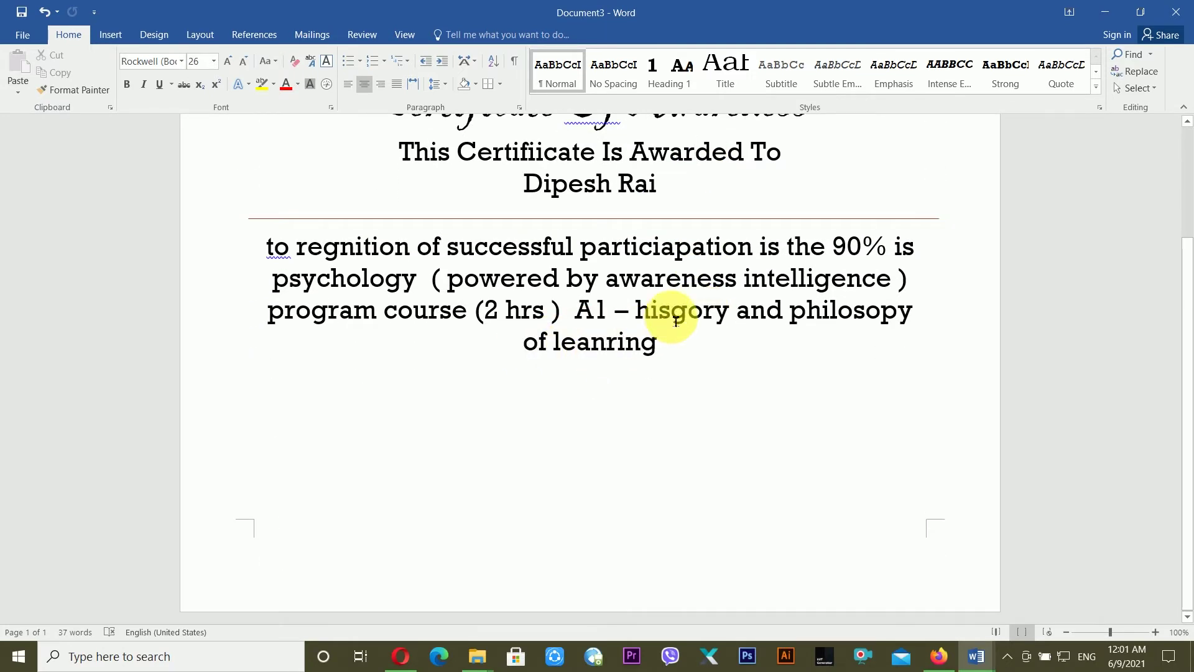
left_click(582, 316)
key("Return")
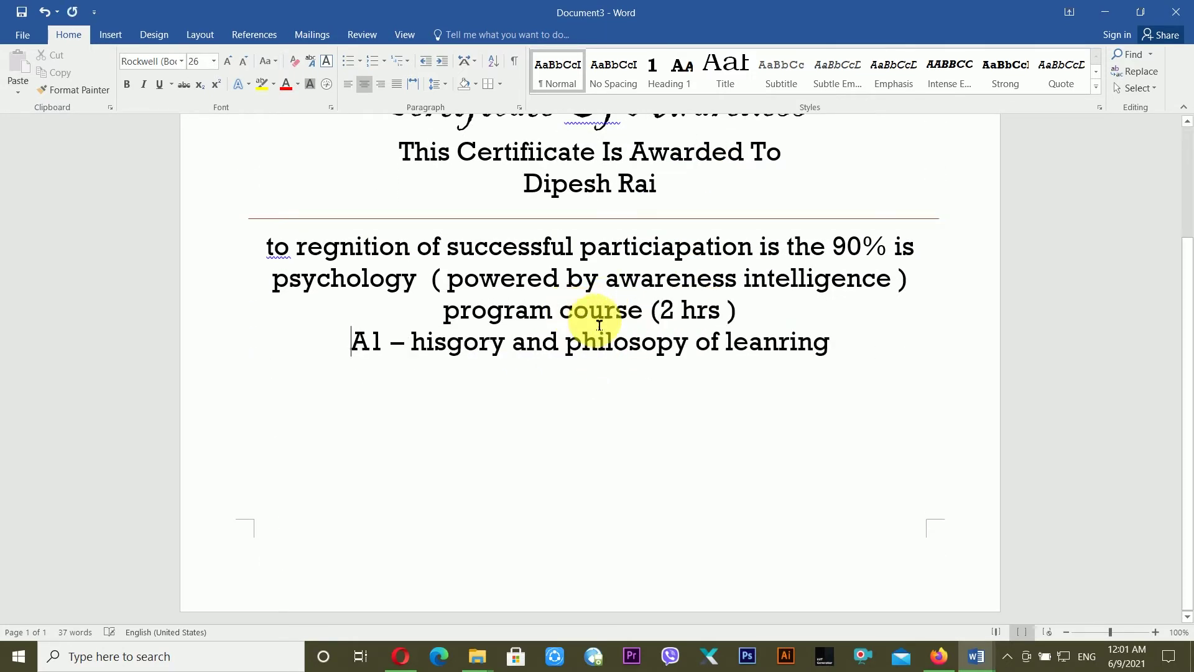
left_click_drag(846, 347, 799, 345)
left_click_drag(574, 356, 360, 346)
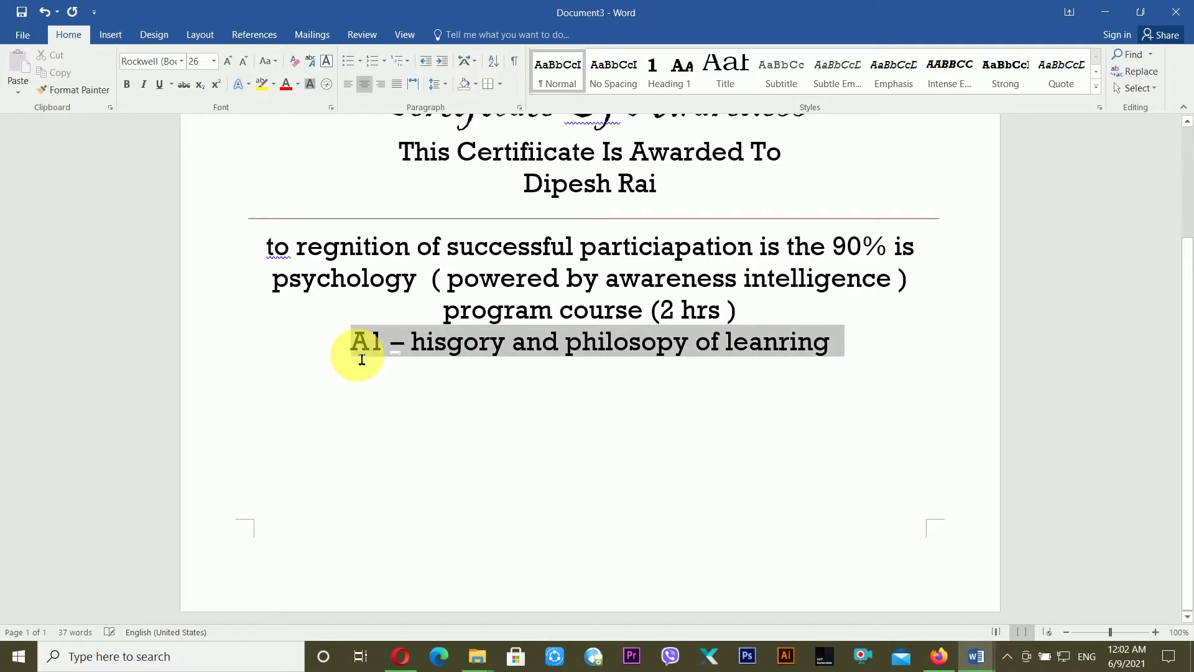
left_click(286, 84)
left_click(555, 308)
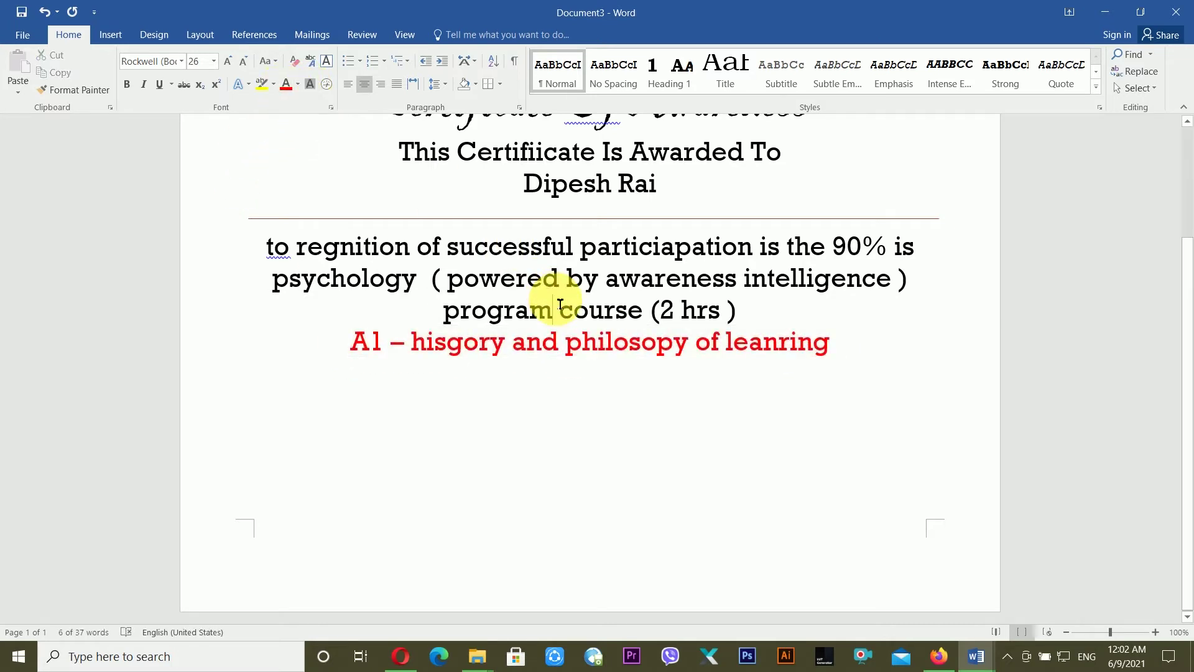
Colour the recipient's name orange
scroll(622, 318, "up", 3)
left_click_drag(672, 334, 507, 330)
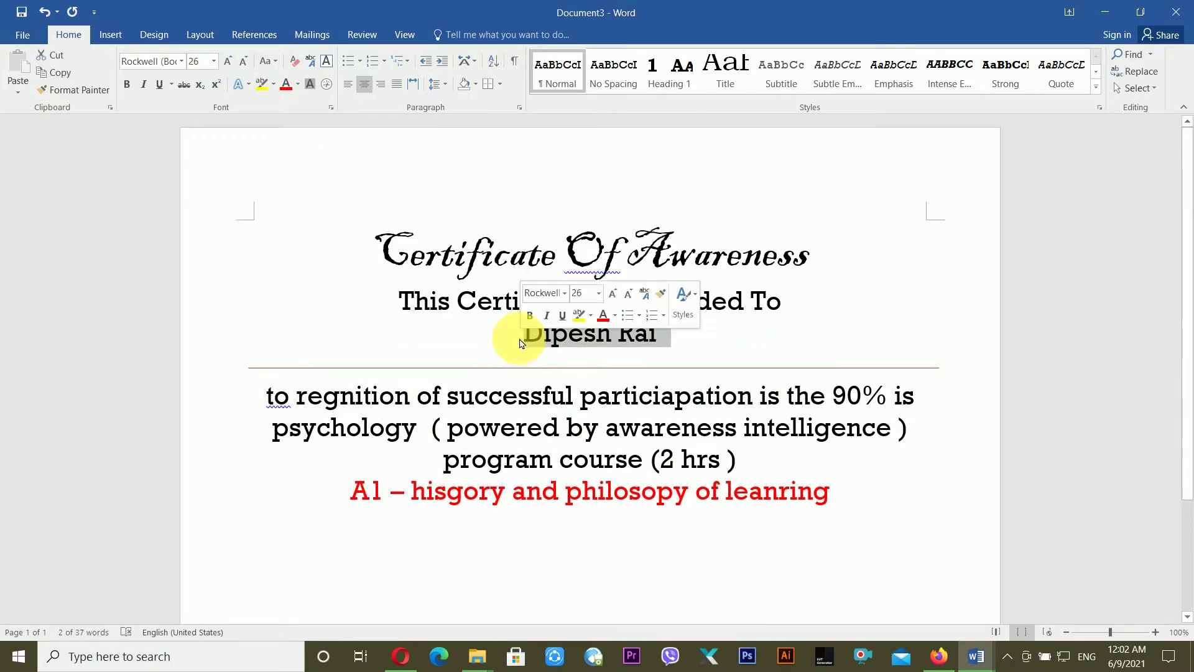
left_click(298, 85)
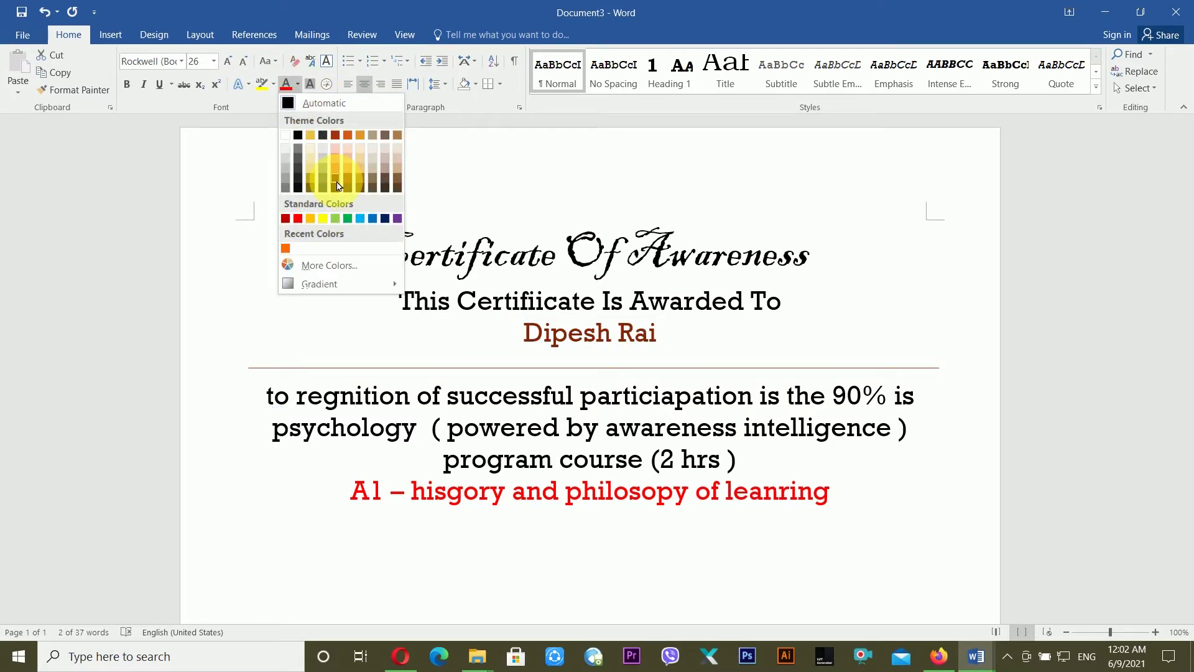
left_click(285, 249)
left_click(669, 260)
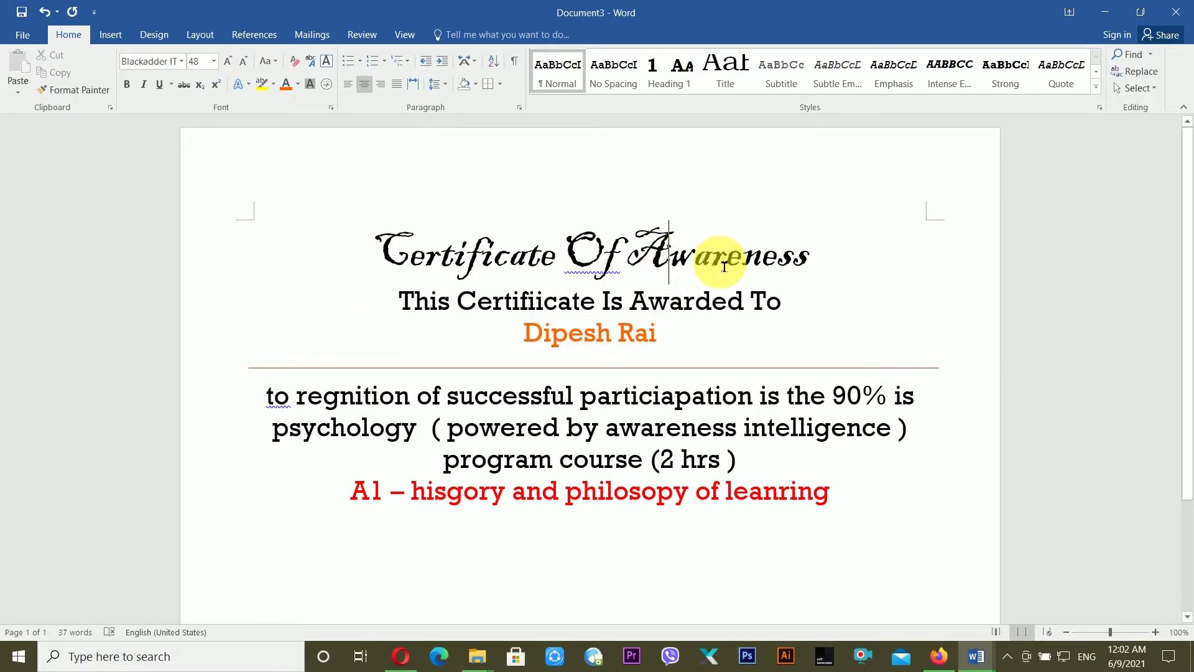
left_click_drag(842, 267, 427, 259)
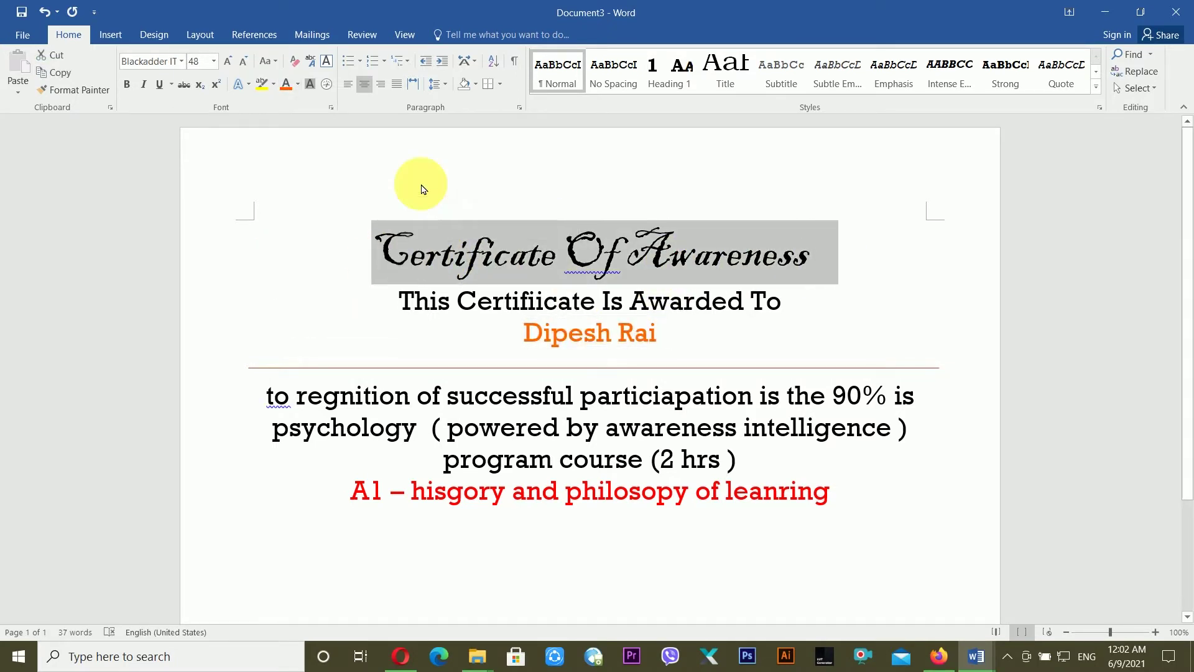
Resize the Certificate Of Awareness title to 72 pt so it stays on one line
key("ctrl+shift+period")
key("ctrl+shift+period")
key("ctrl+shift+comma")
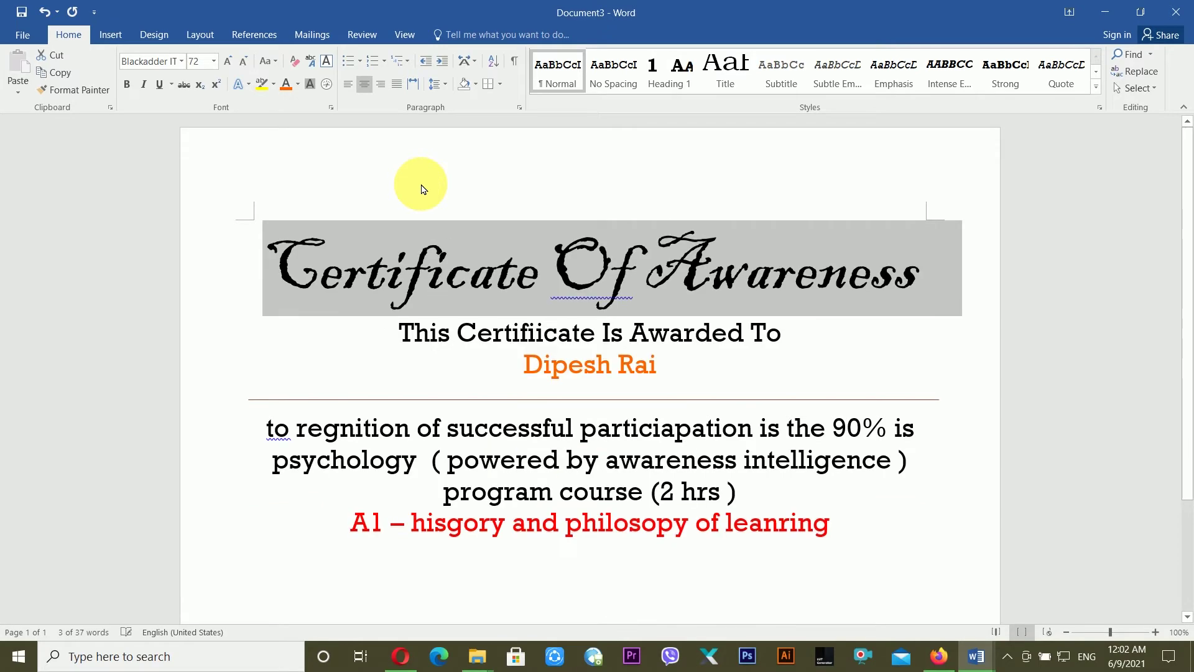
left_click(562, 293)
scroll(593, 372, "down", 4)
scroll(592, 372, "up", 4)
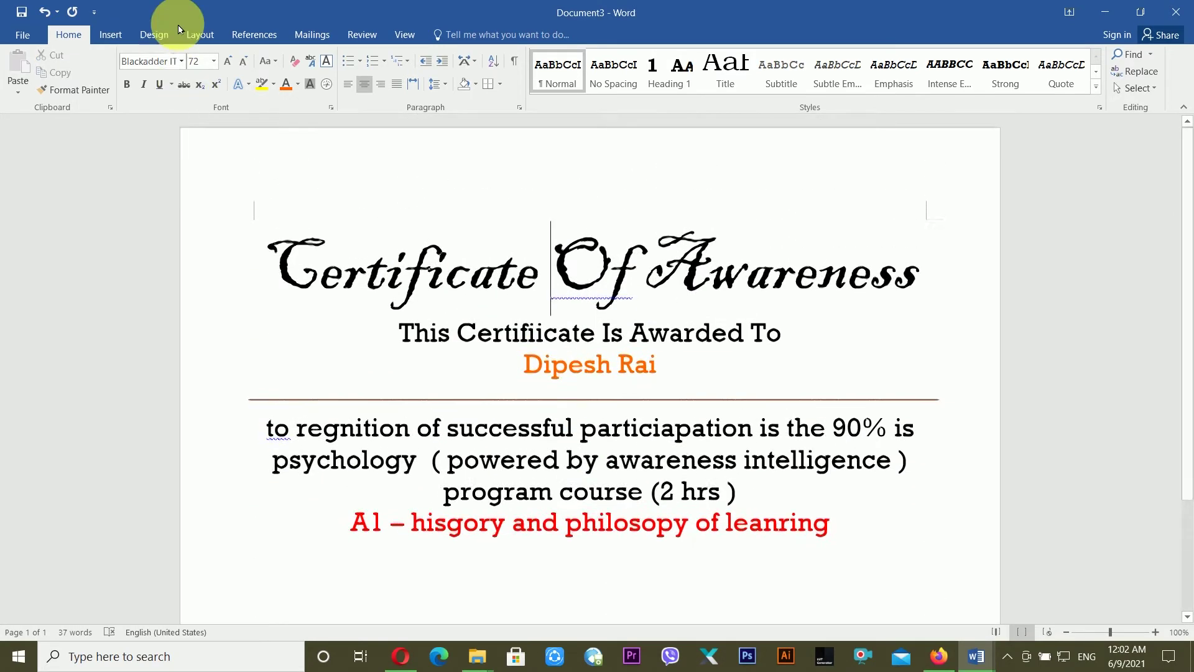
Apply Normal one-inch page margins to the certificate page
left_click(200, 34)
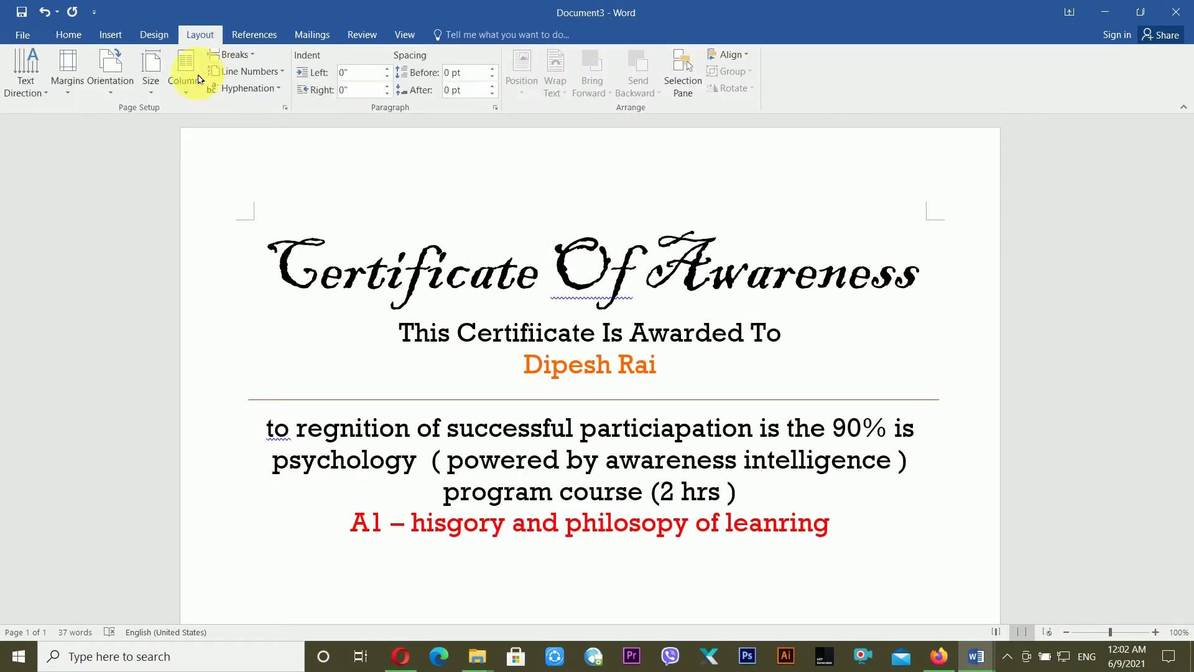
left_click(125, 95)
left_click(69, 95)
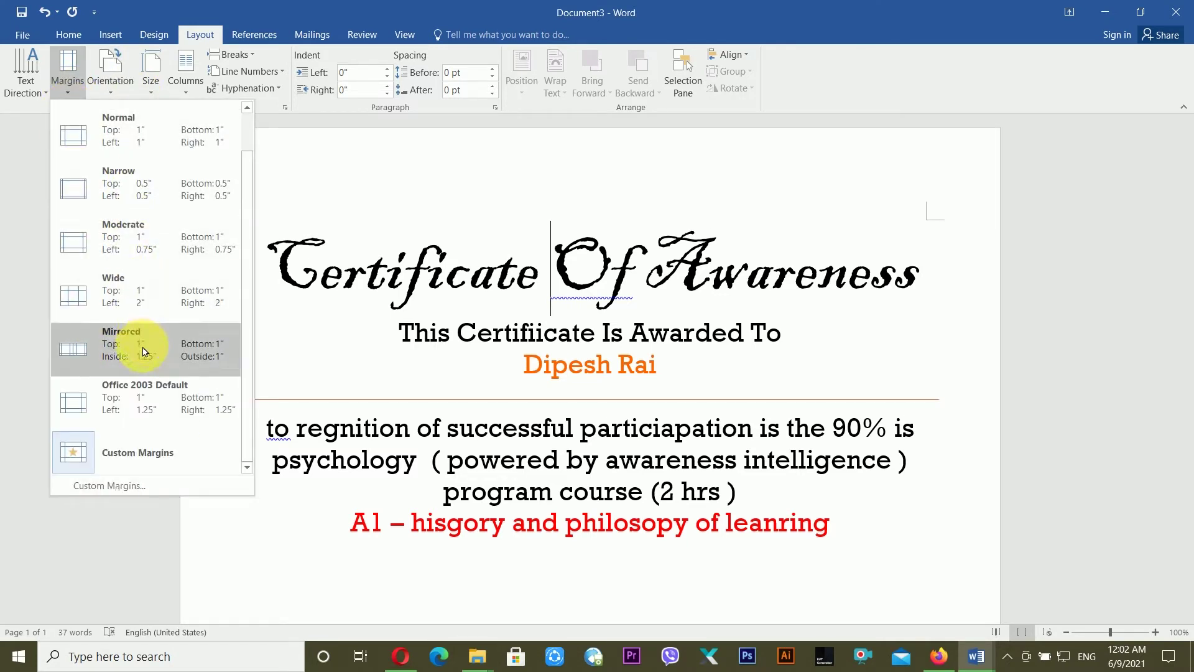
left_click(147, 132)
left_click(619, 347)
scroll(693, 360, "down", 4)
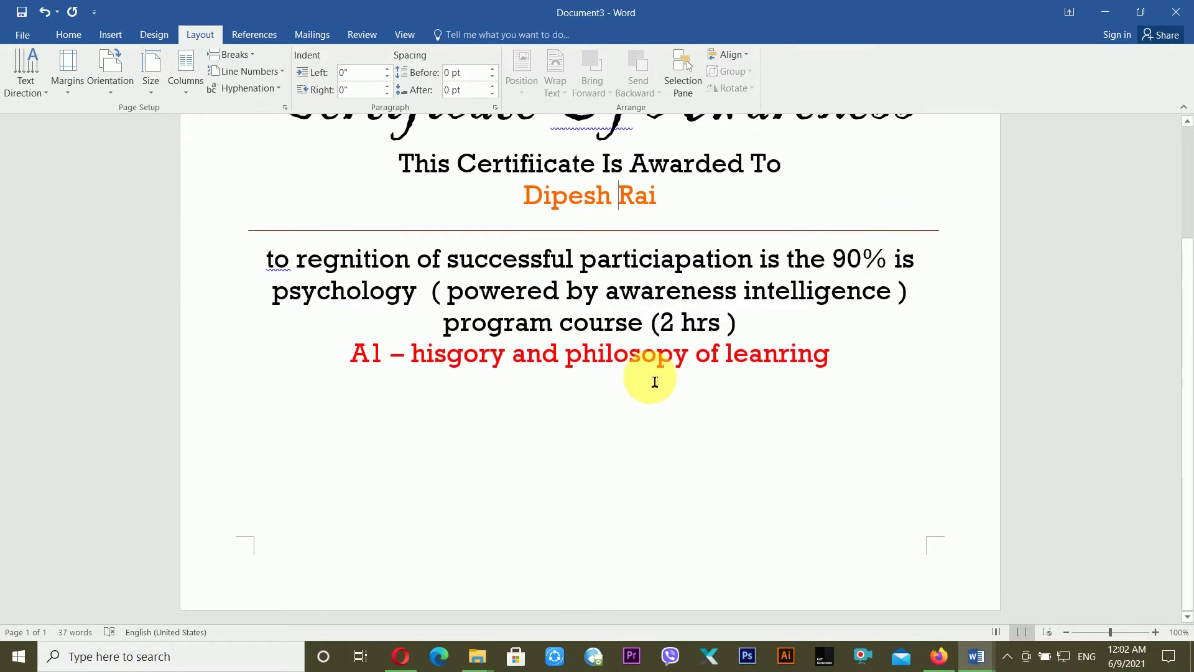
scroll(647, 381, "up", 4)
left_click(466, 505)
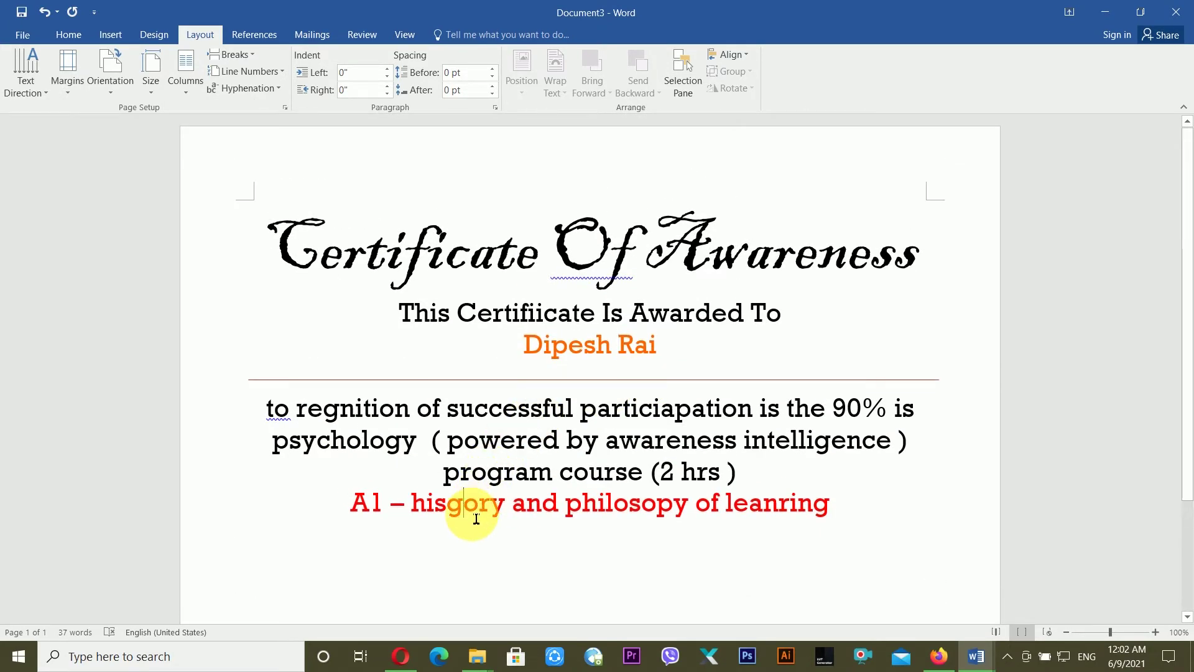
Correct 'hisgory' to 'history' and start a new line beneath the course line
key("BackSpace")
type("t")
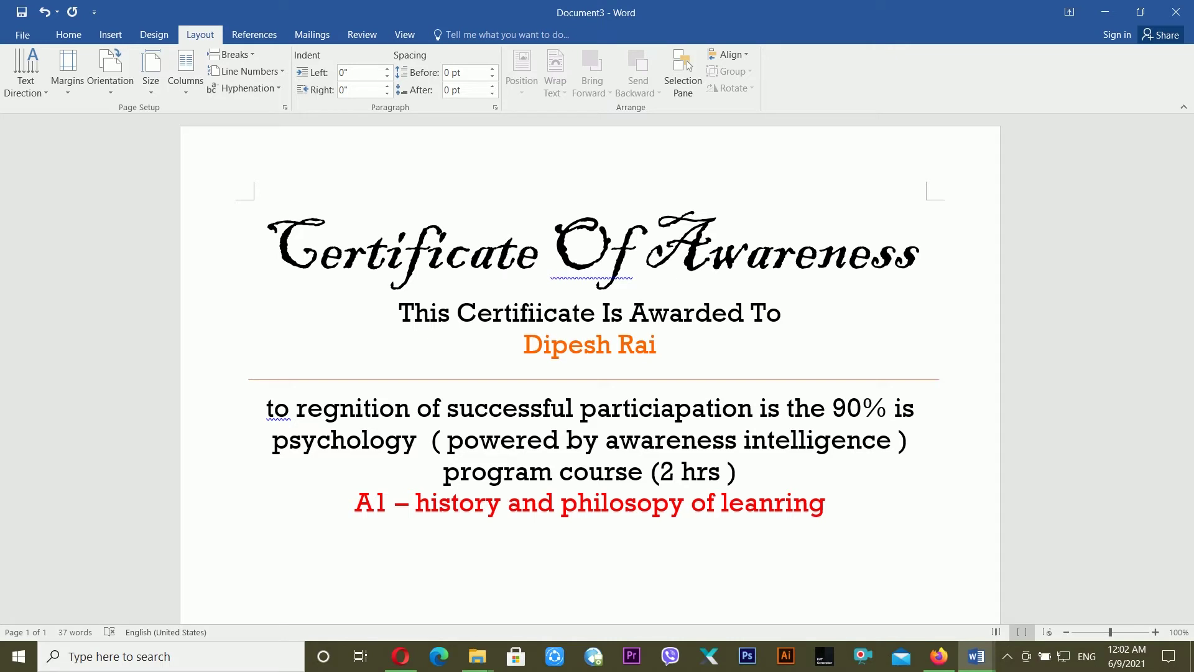
scroll(715, 436, "down", 2)
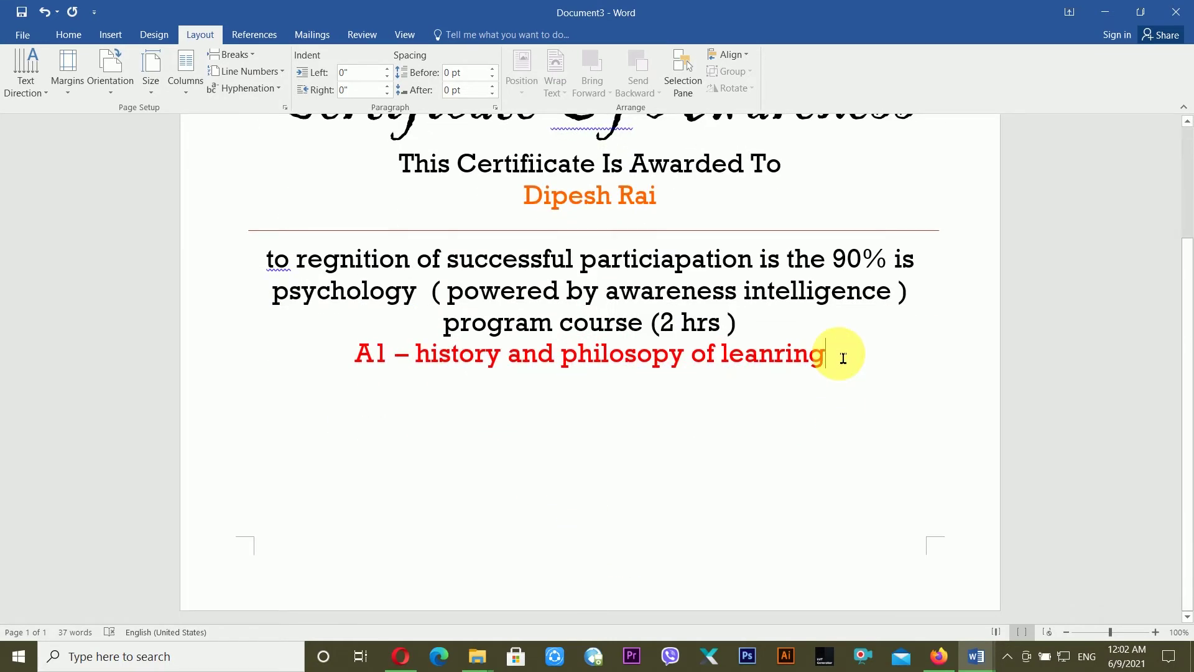
key("Return")
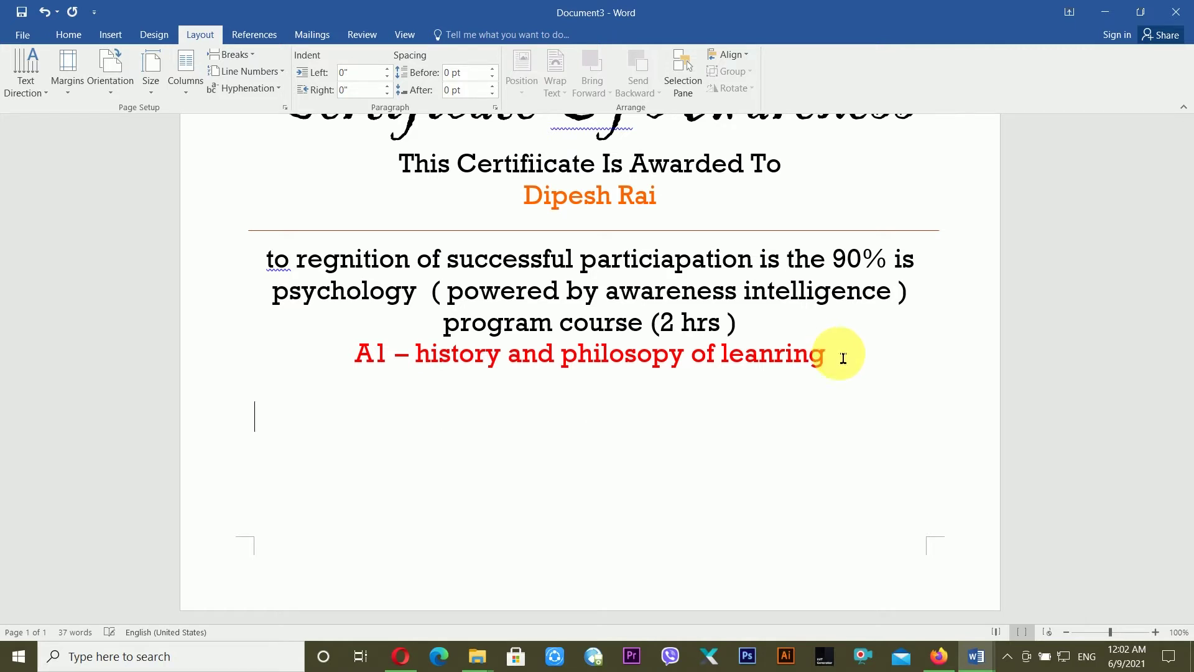
Pick a text colour for the new line and type the dotted Date and Sign of CEO lines
left_click(68, 34)
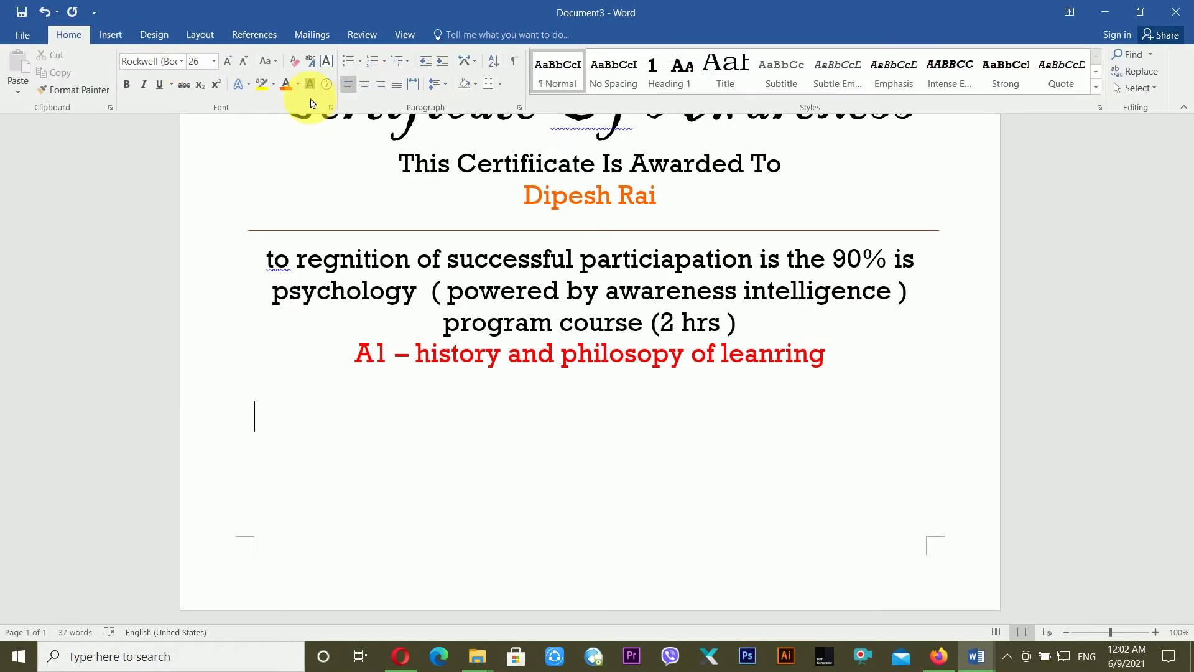
left_click(297, 89)
left_click(299, 130)
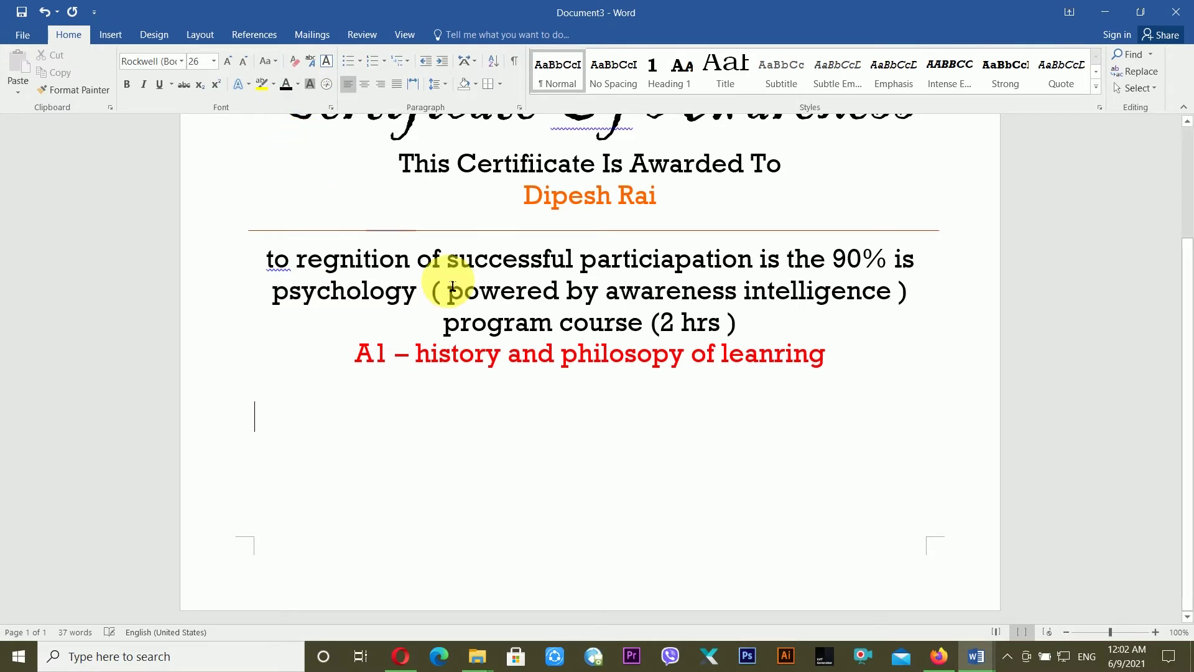
type(".")
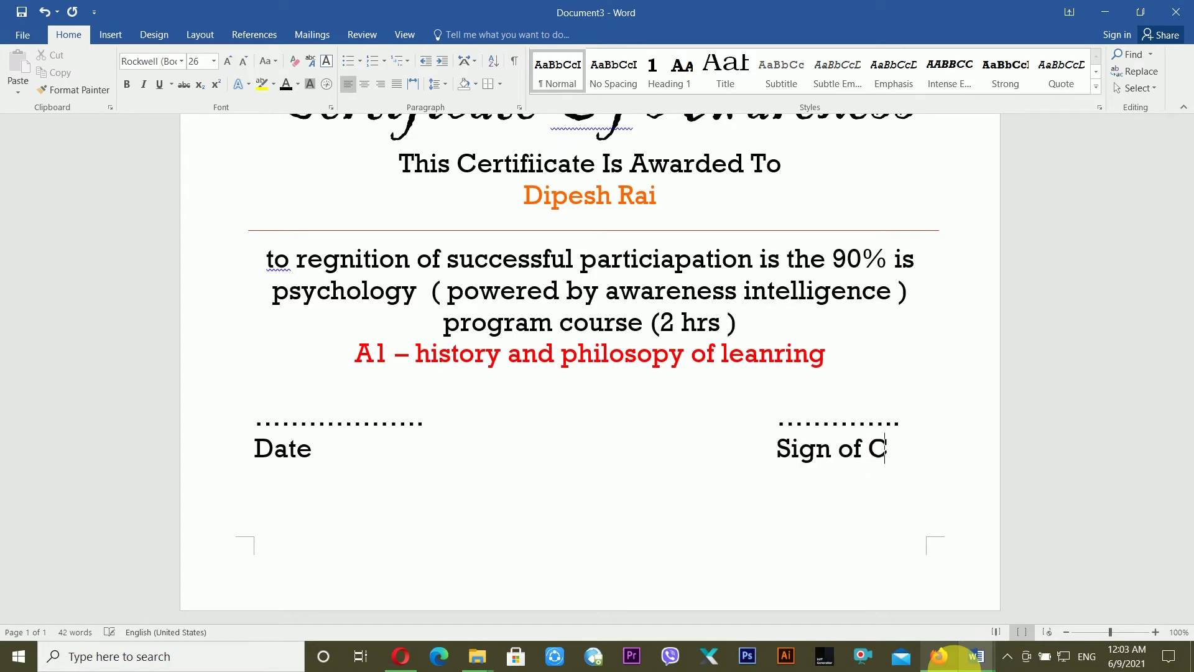
Tidy the signature line by joining 'CEO' onto 'Sign of' and removing blanks before the dots
left_click(939, 656)
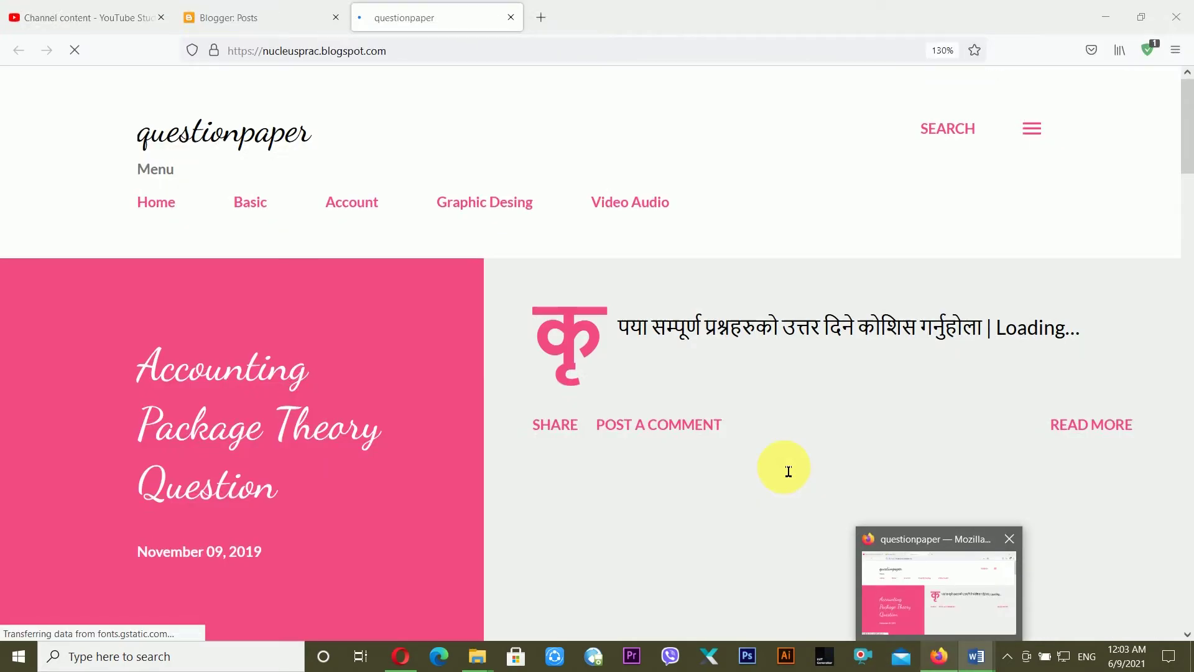
left_click(977, 658)
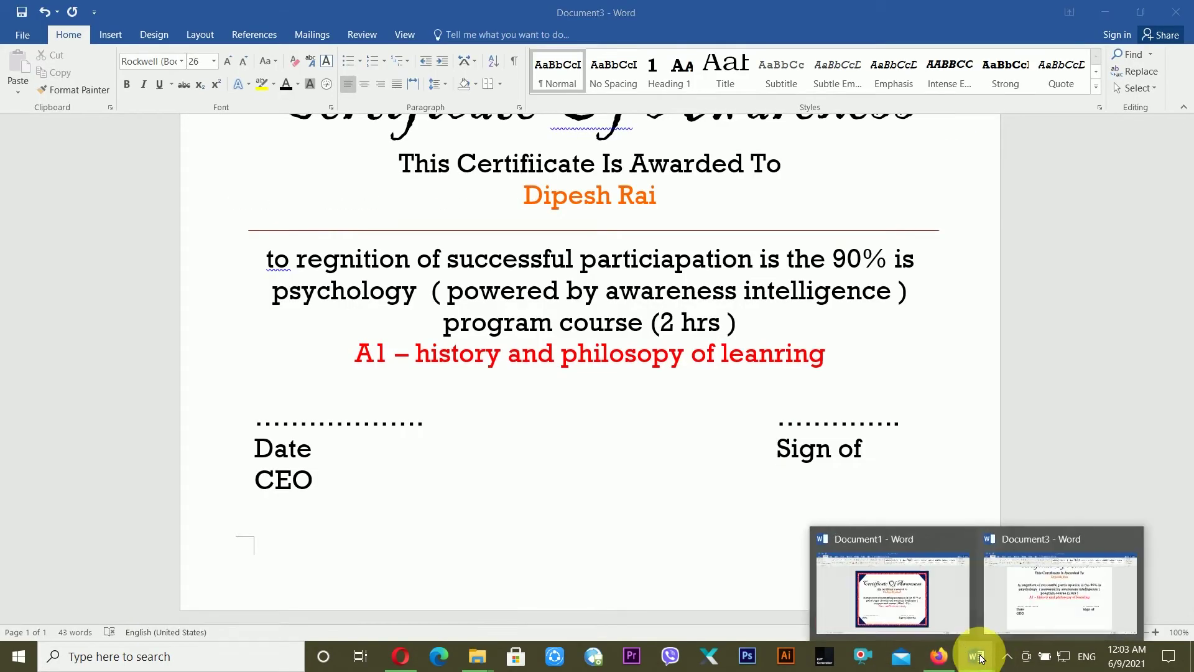
left_click(667, 449)
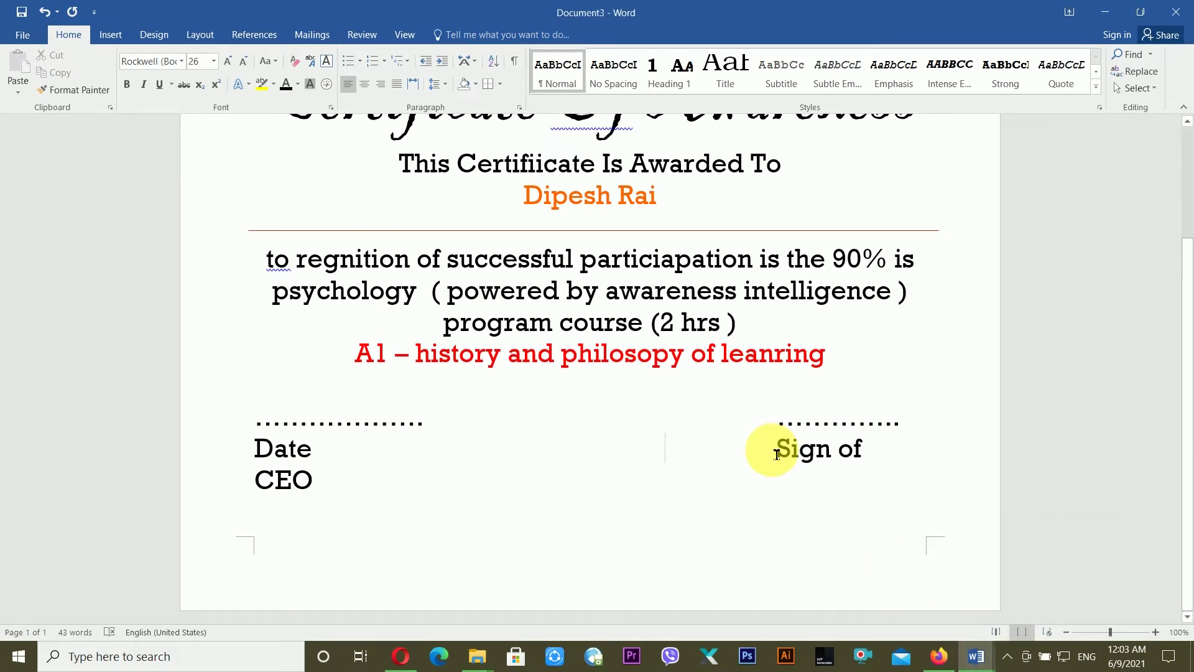
key("End")
key("Delete")
left_click(744, 448)
left_click(778, 422)
key("BackSpace")
key("BackSpace")
key("BackSpace")
key("BackSpace")
key("BackSpace")
key("BackSpace")
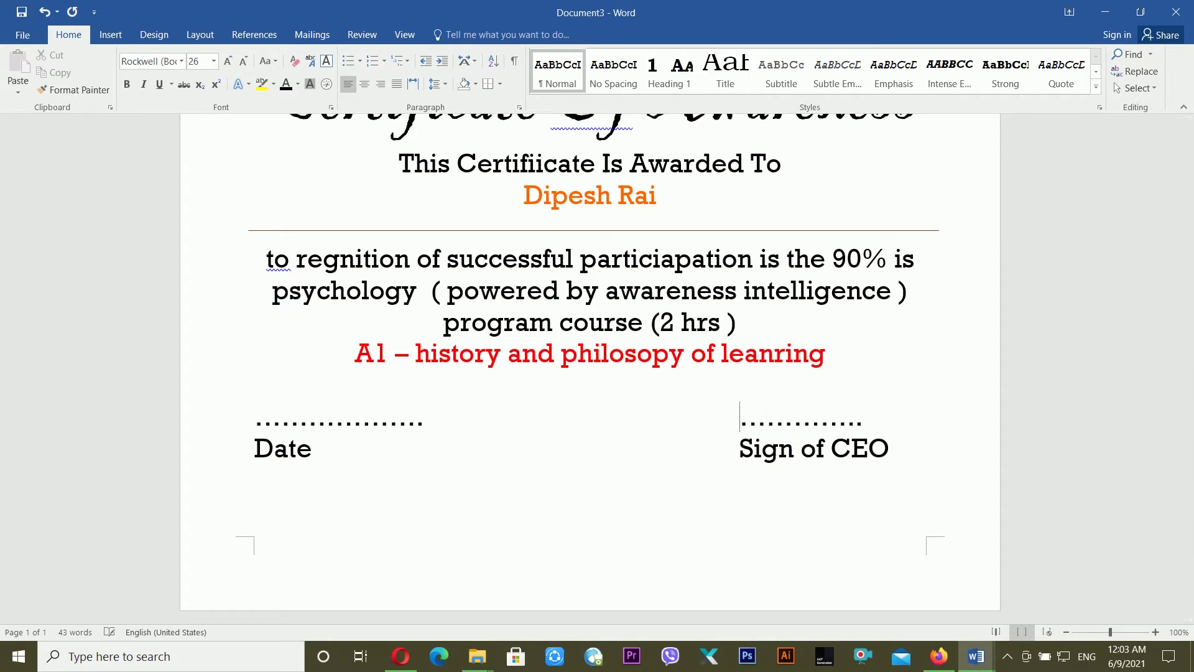
Add the final dots and capitalise the first letter of the recognition paragraph
type("...")
scroll(688, 412, "up", 3)
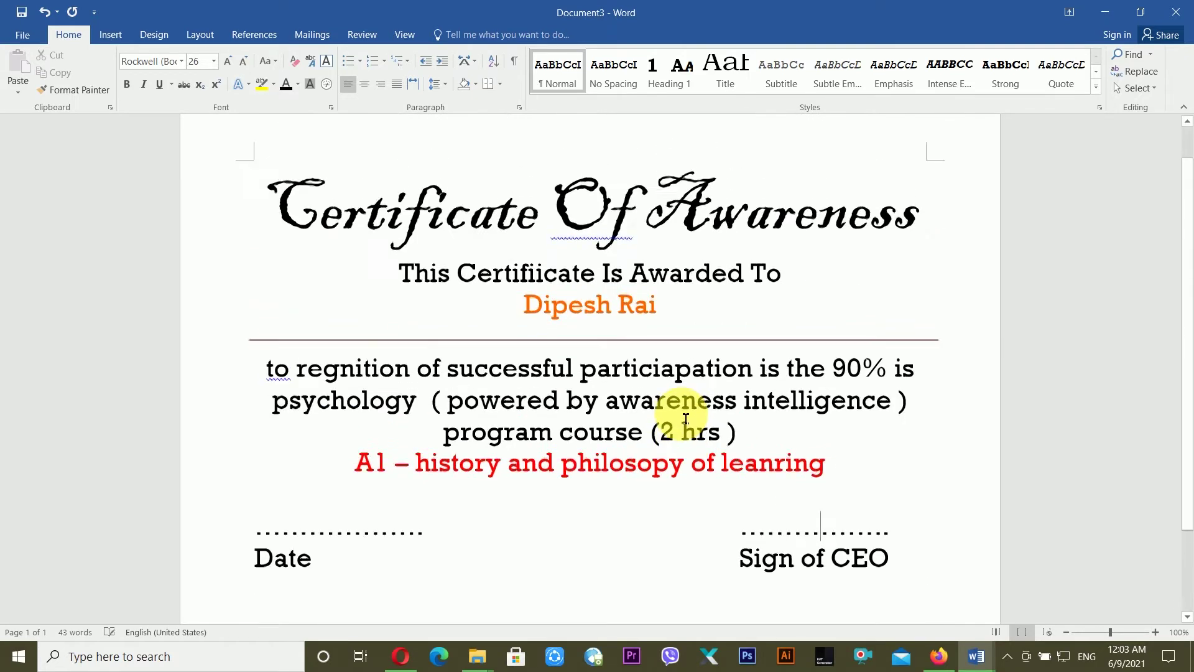
scroll(701, 410, "down", 3)
scroll(698, 408, "down", 6, "ctrl")
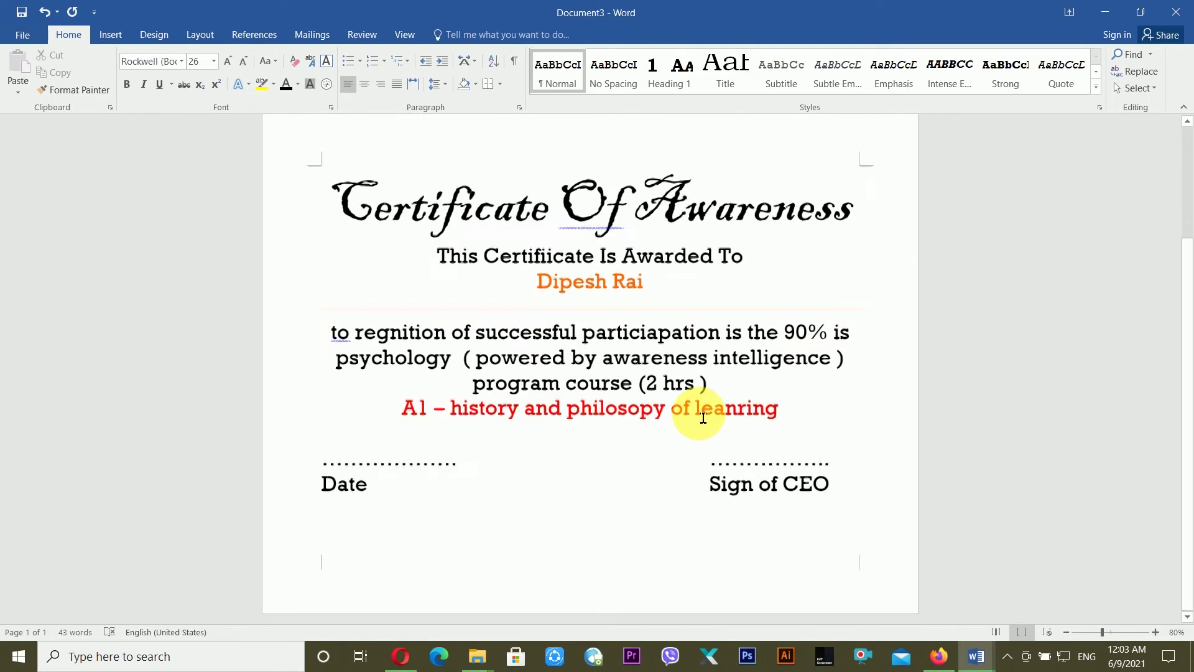
scroll(715, 423, "up", 3, "ctrl")
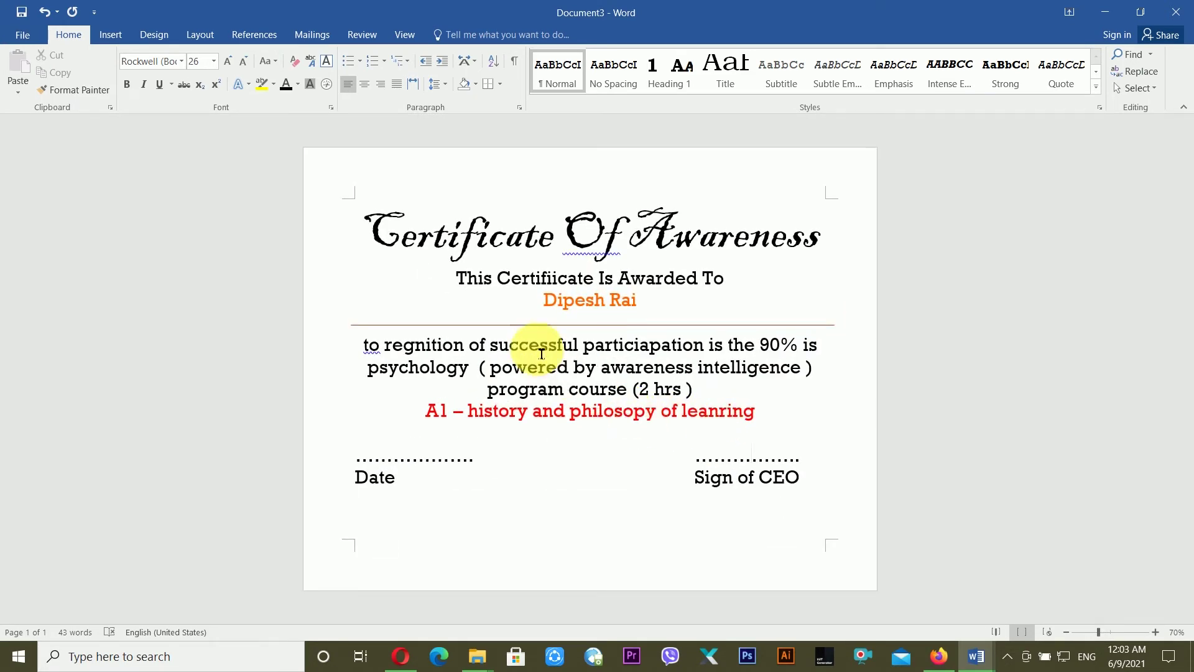
triple_click(392, 360)
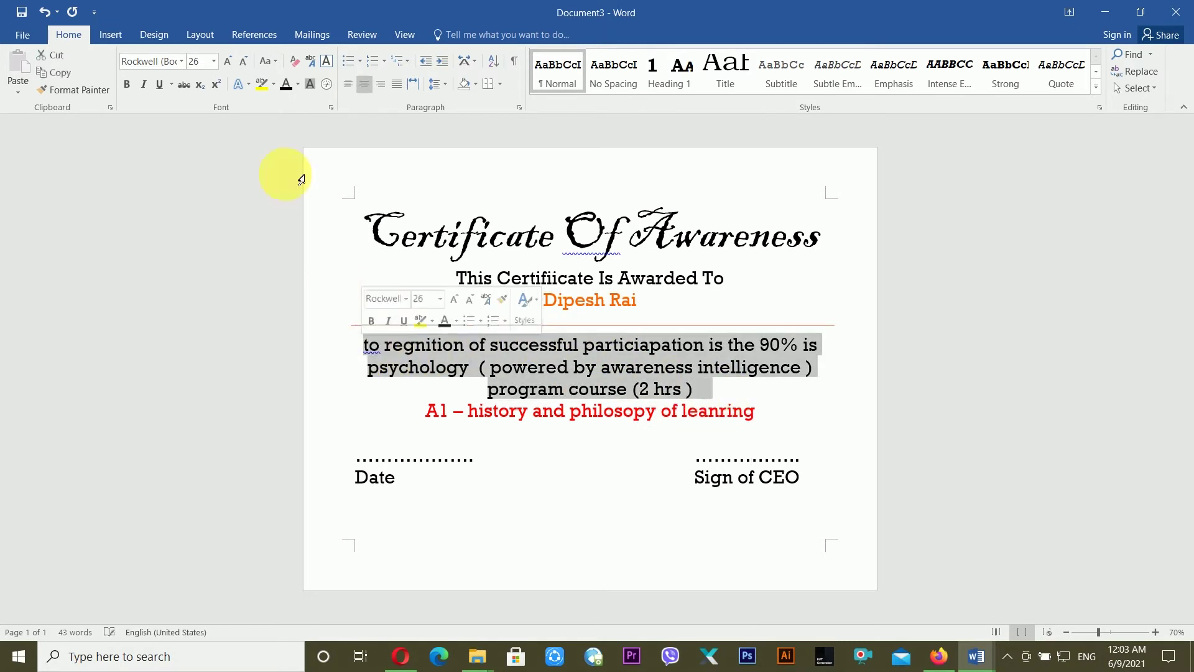
left_click(266, 60)
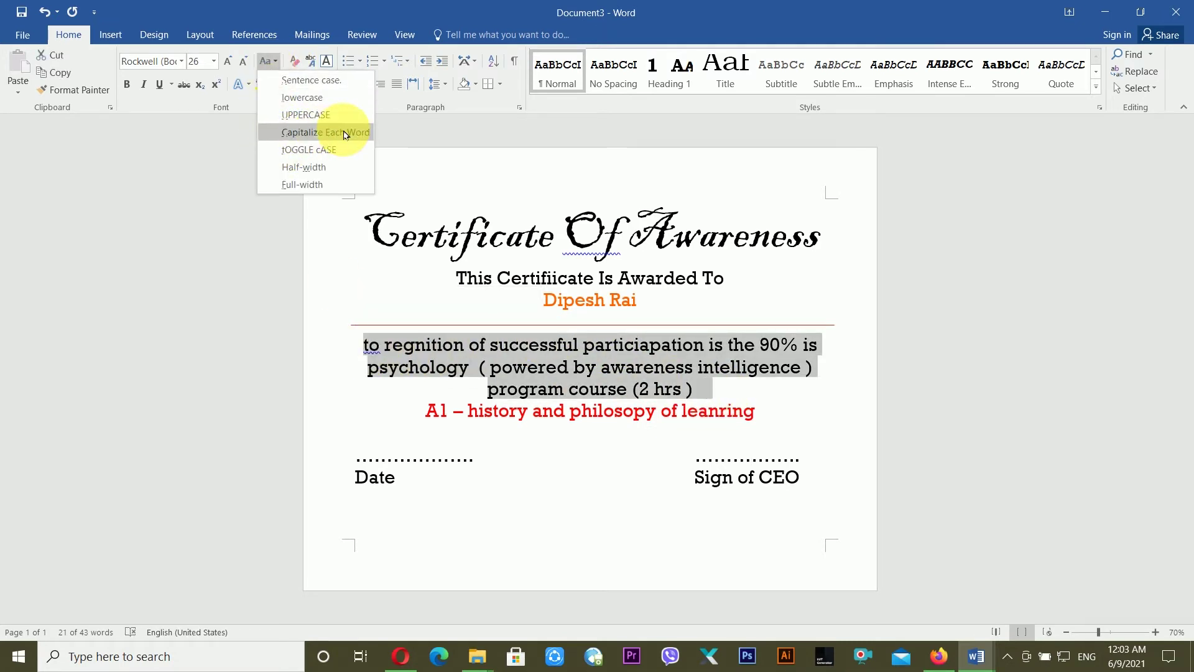
left_click(314, 81)
left_click(512, 346)
left_click(709, 410)
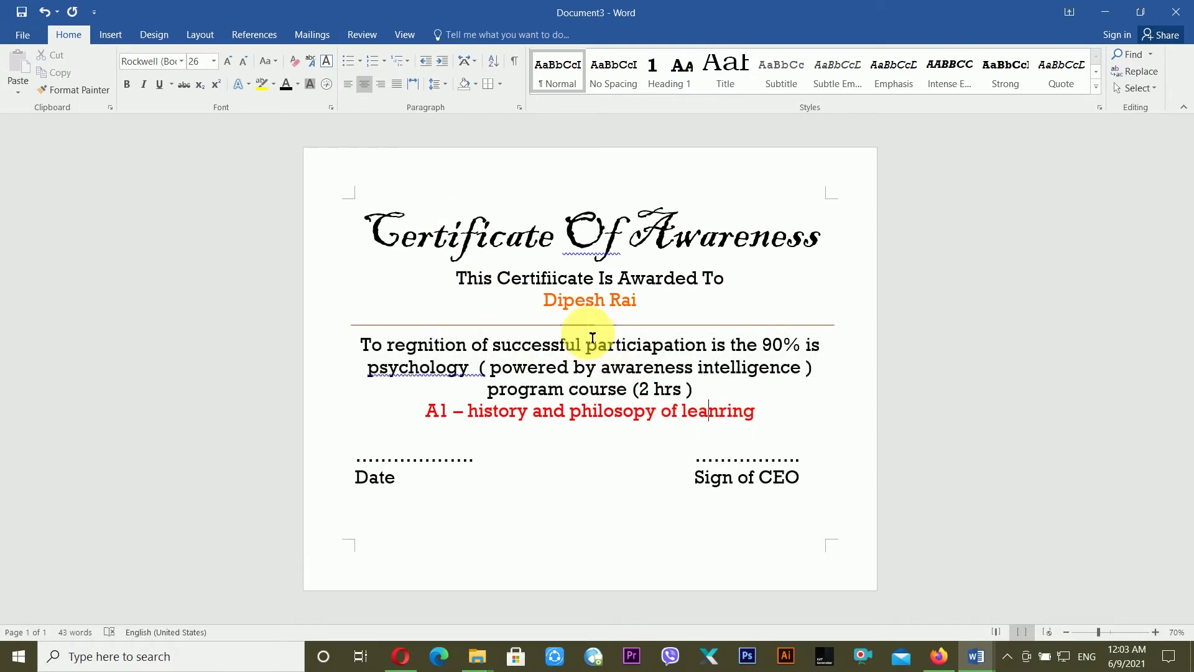
Format the recipient's name as Blackadder ITC 48 pt and add a blank line above the awarded-to line
left_click_drag(650, 300, 538, 302)
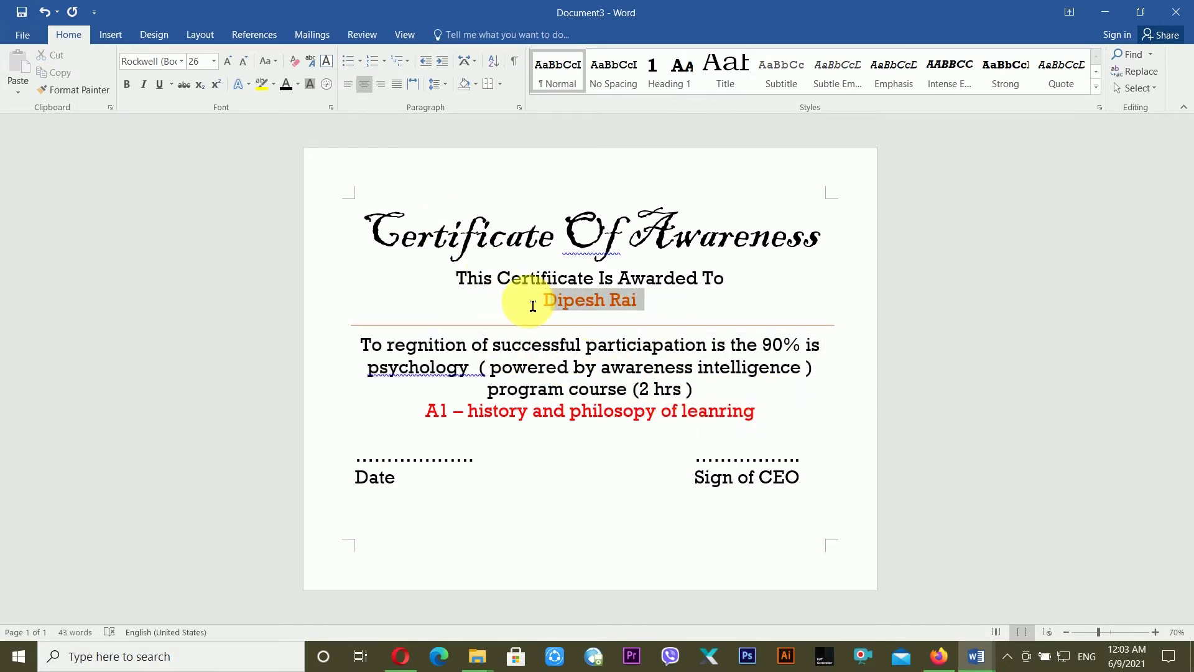
left_click(183, 61)
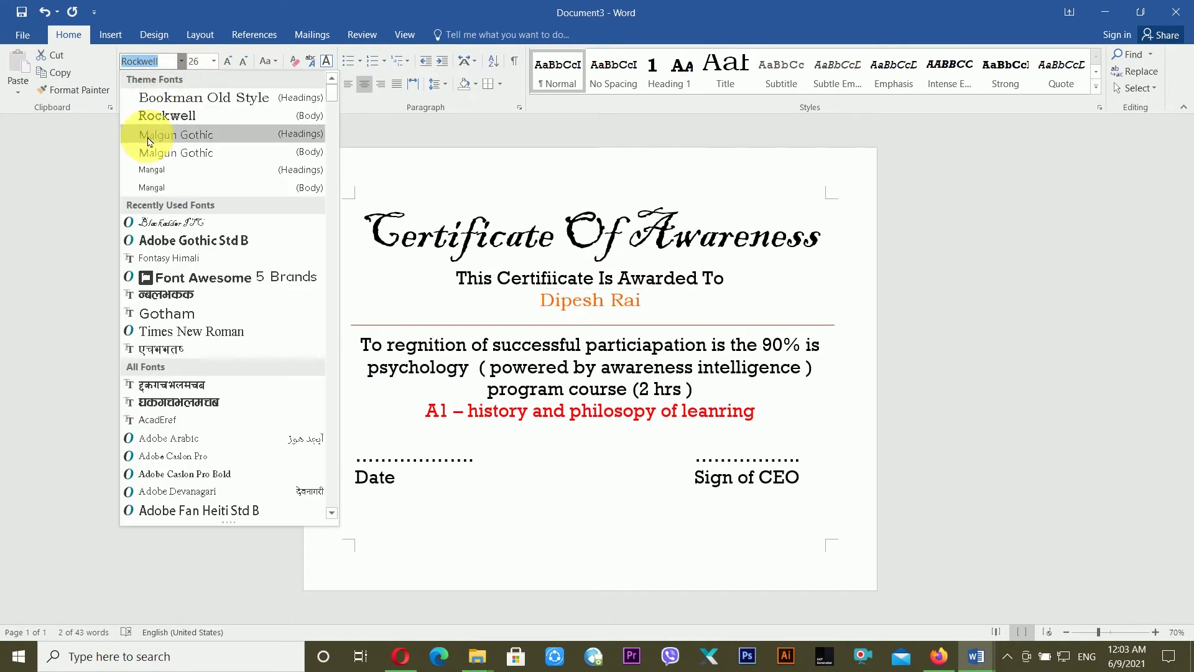
left_click(161, 216)
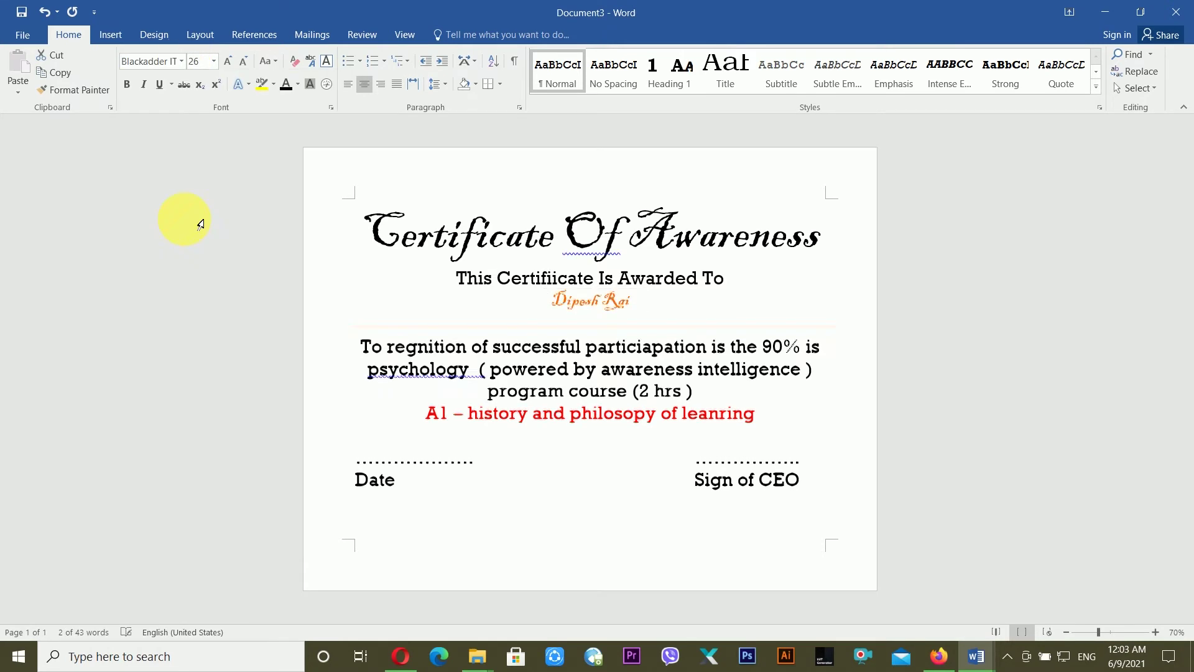
key("ctrl+shift+period")
key("ctrl+shift+period")
key("ctrl+shift+period")
left_click(683, 313)
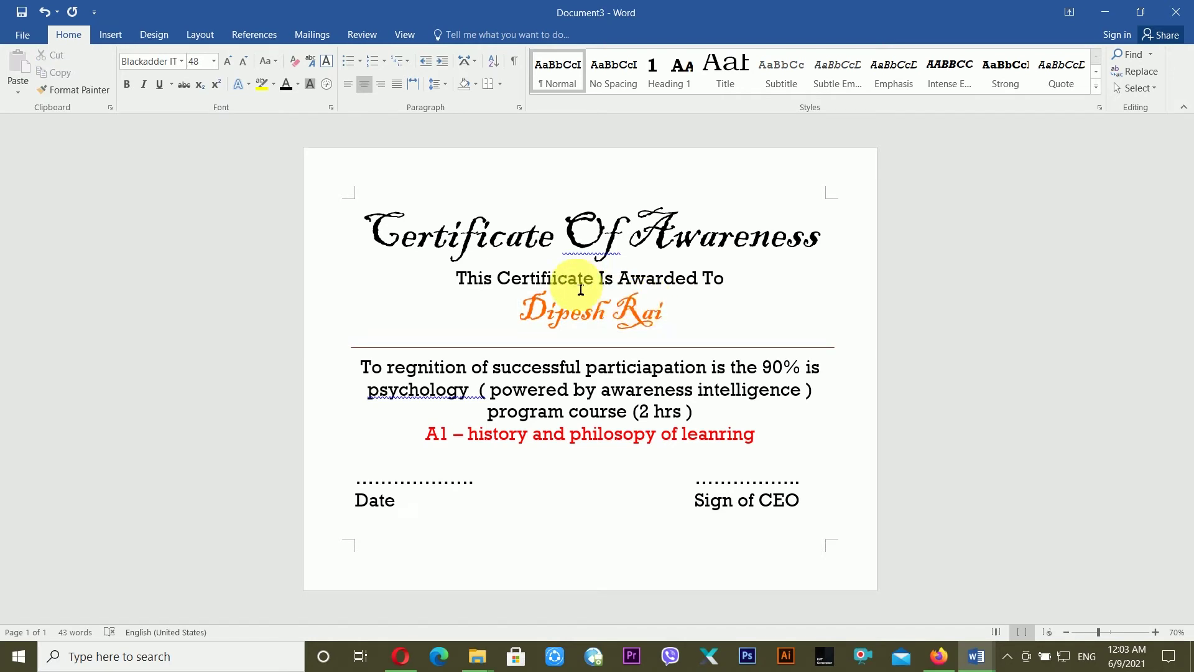
left_click(459, 277)
key("Return")
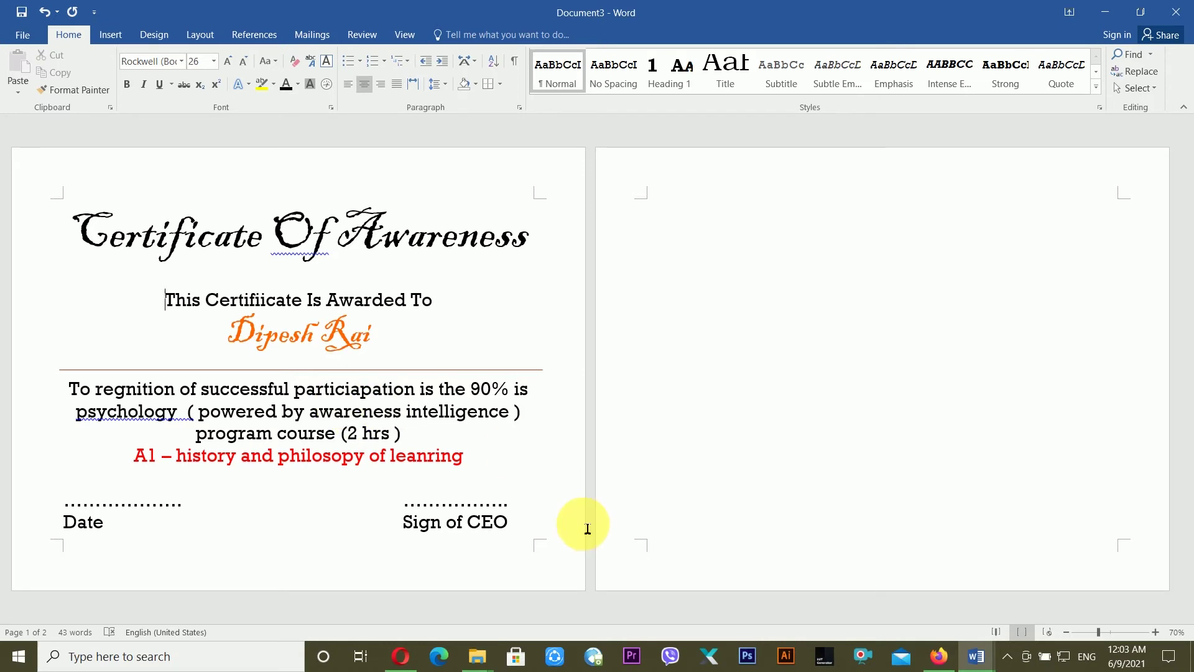
Remove the blank second page, keeping the space after the body's opening bracket
key("Delete")
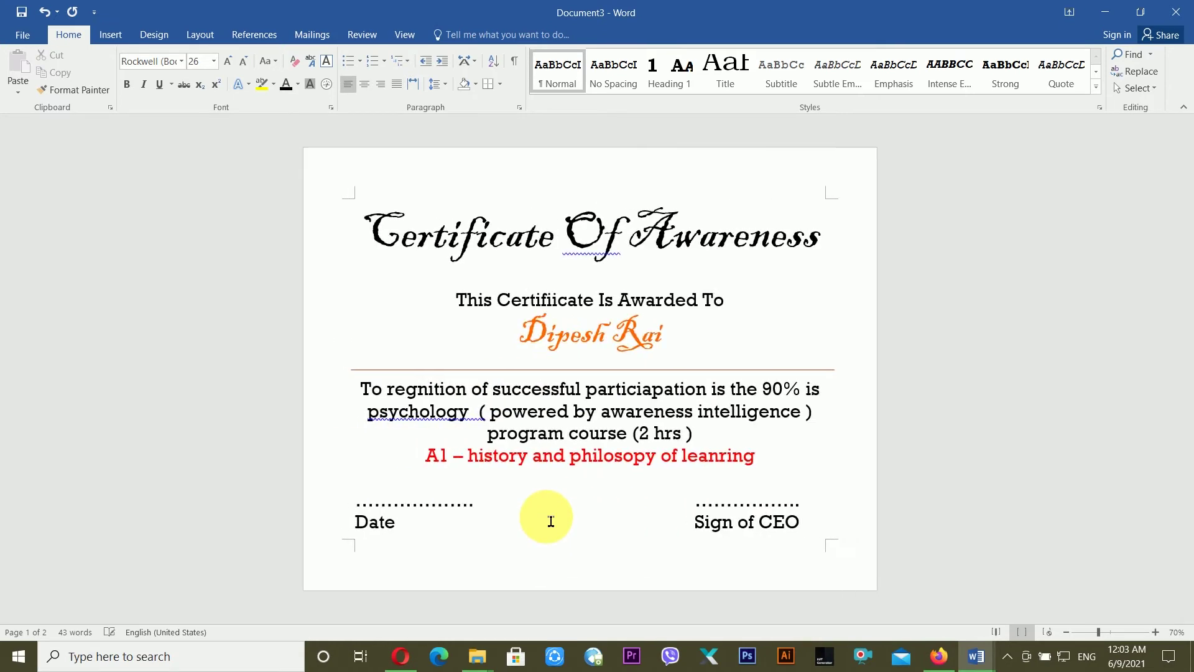
left_click(688, 396)
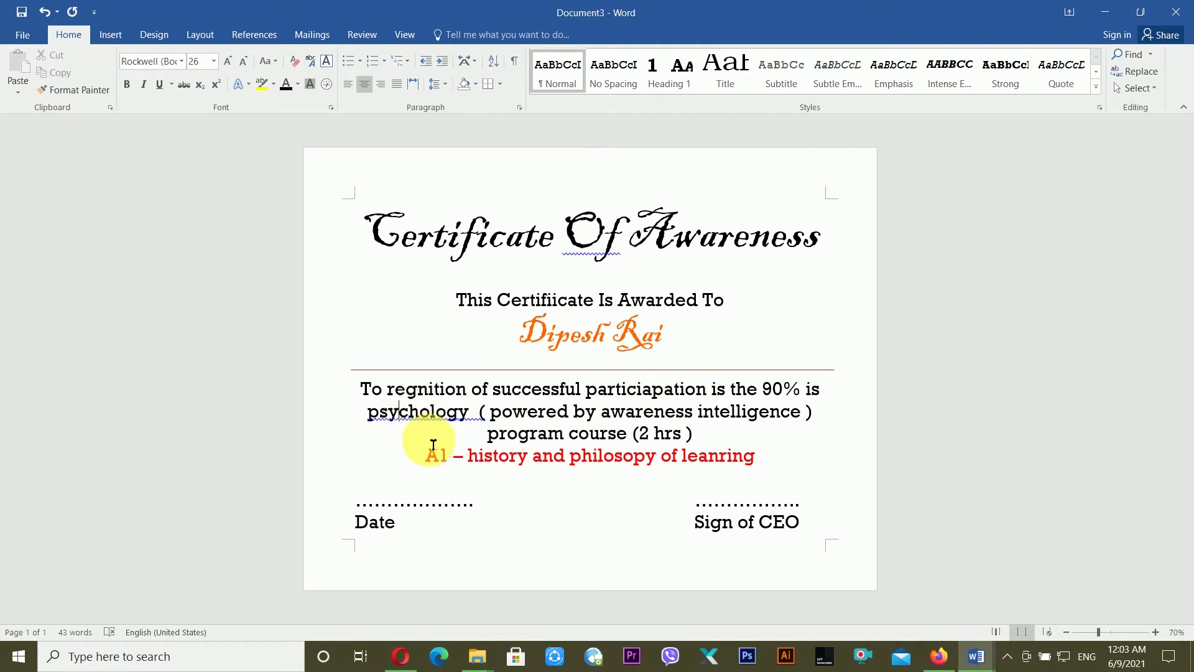
left_click(489, 414)
key("Delete")
key("ctrl+z")
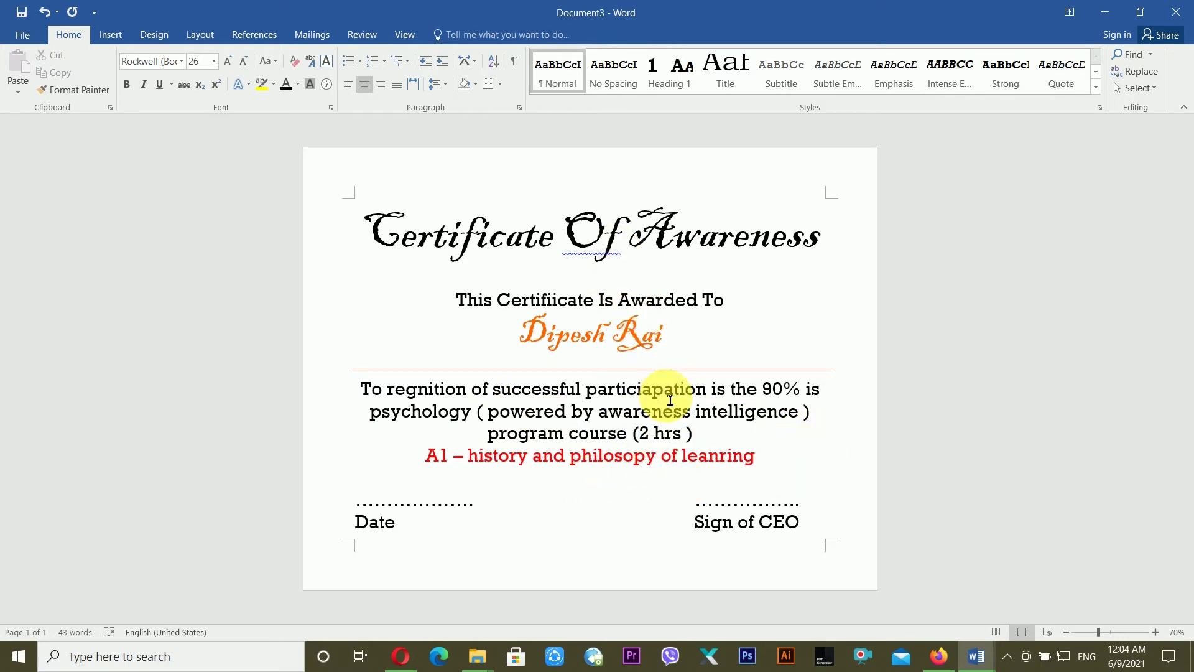
Change the title's capital 'Of' to lowercase so it reads 'Certificate of Awareness'
left_click(601, 236)
key("BackSpace")
type("o")
left_click(727, 390)
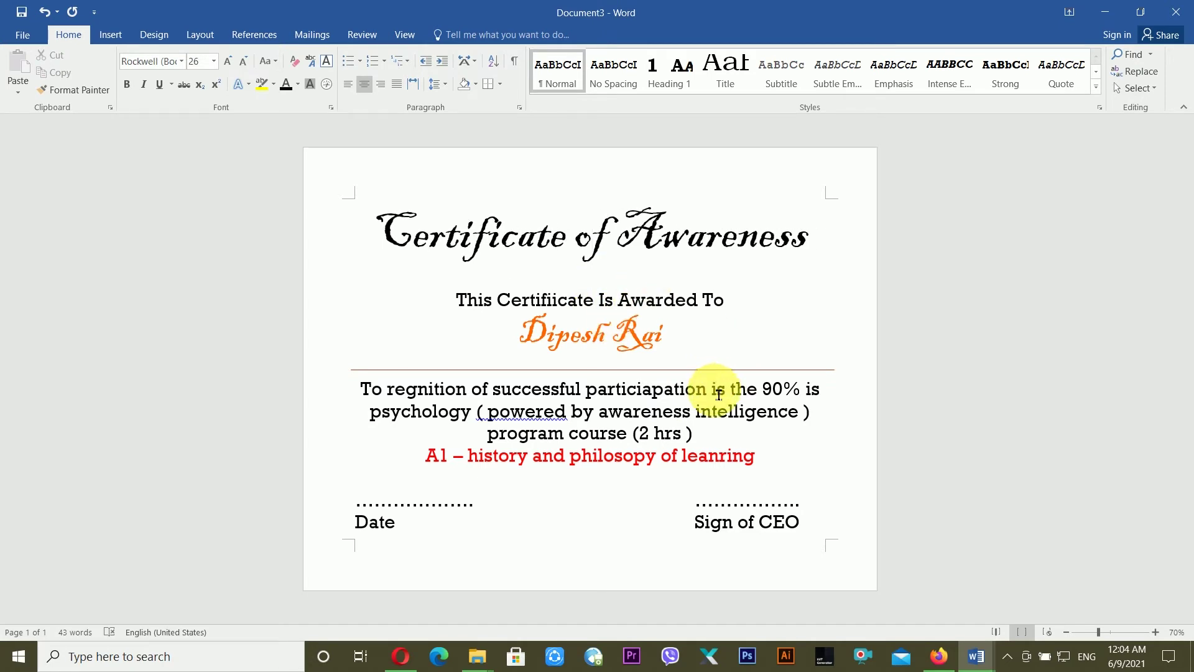
In Borders and Shading's Page Border settings, choose a decorative art border
left_click(500, 85)
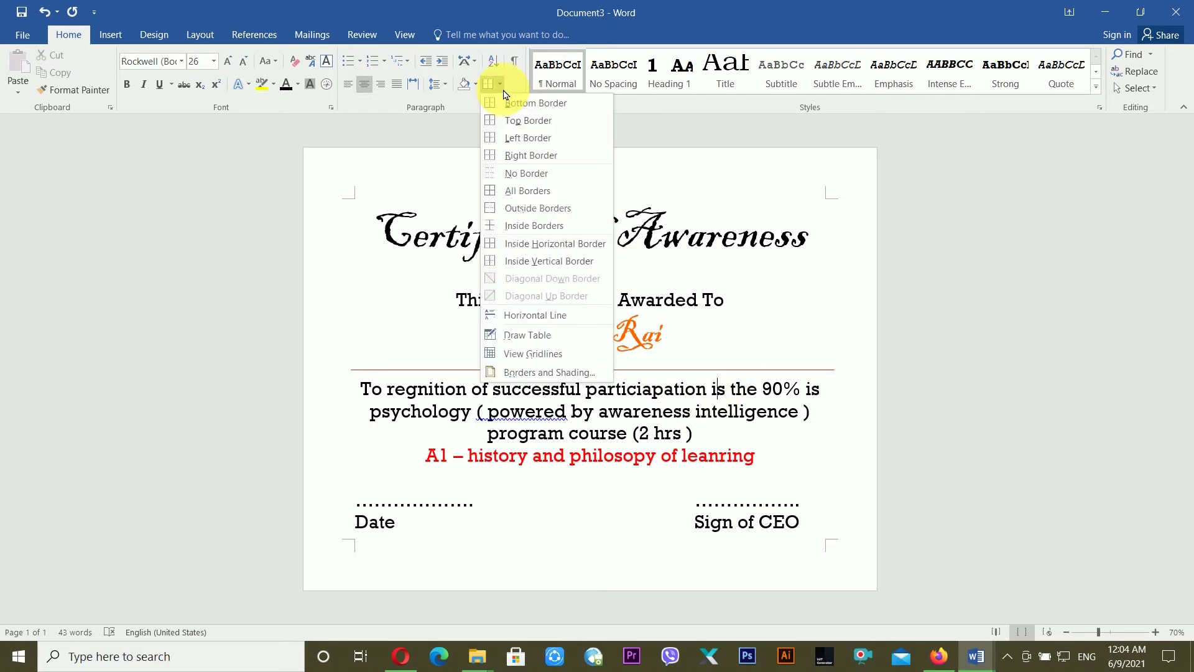
left_click(545, 374)
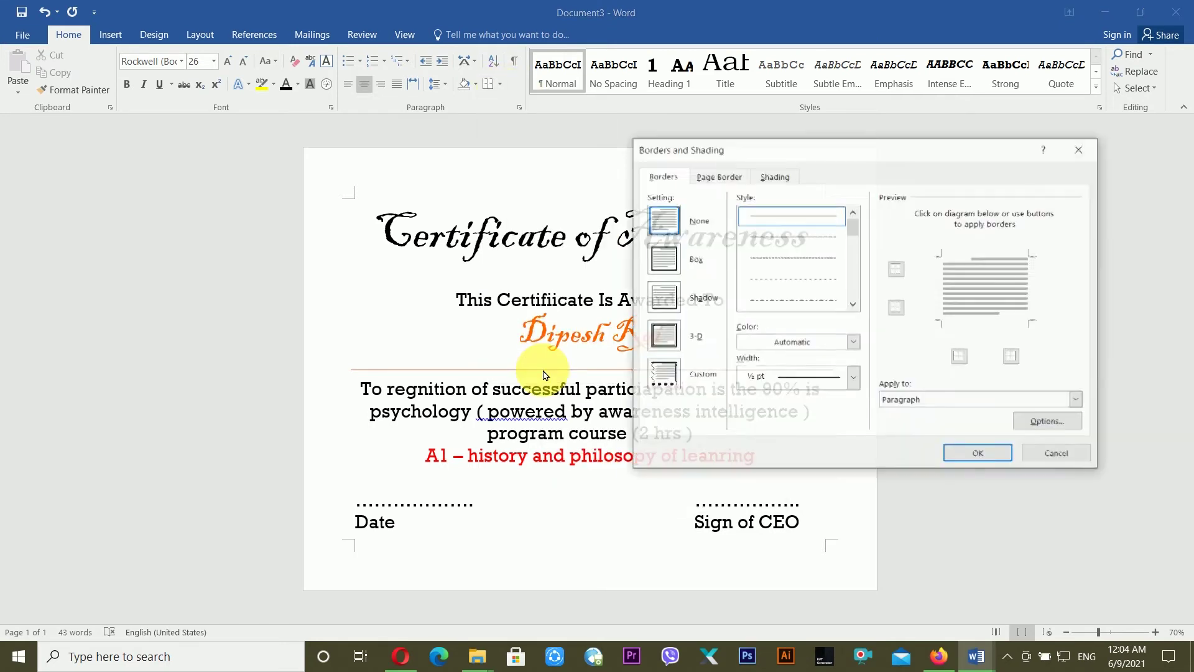
left_click(736, 177)
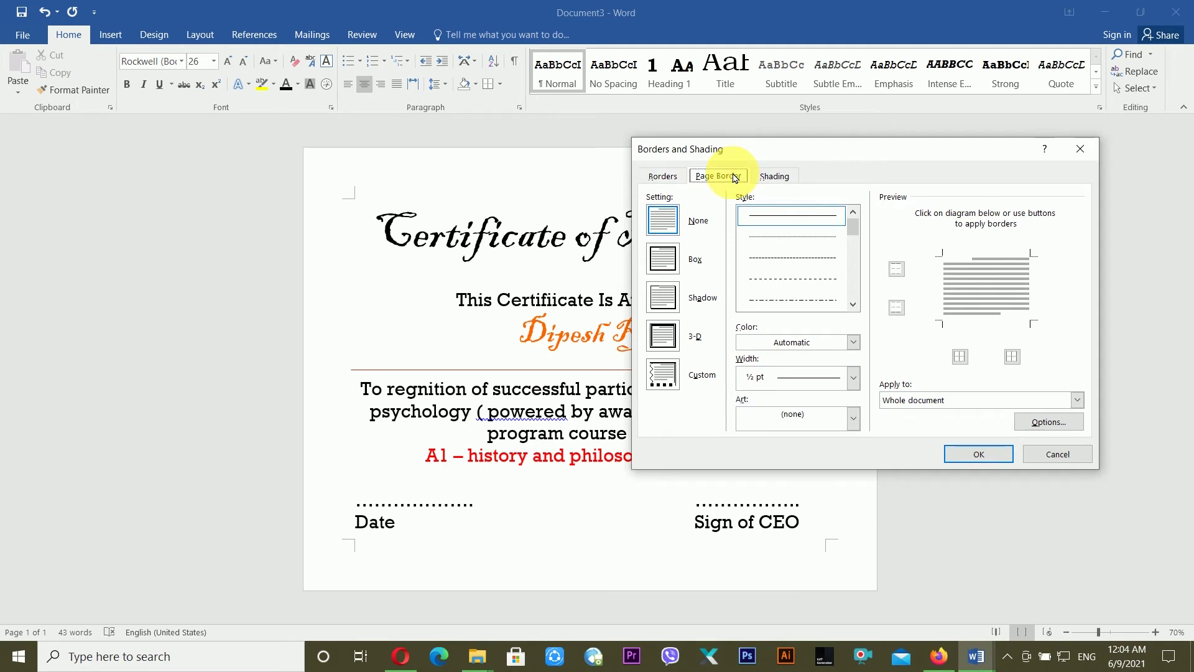
left_click(800, 429)
scroll(832, 508, "down", 3)
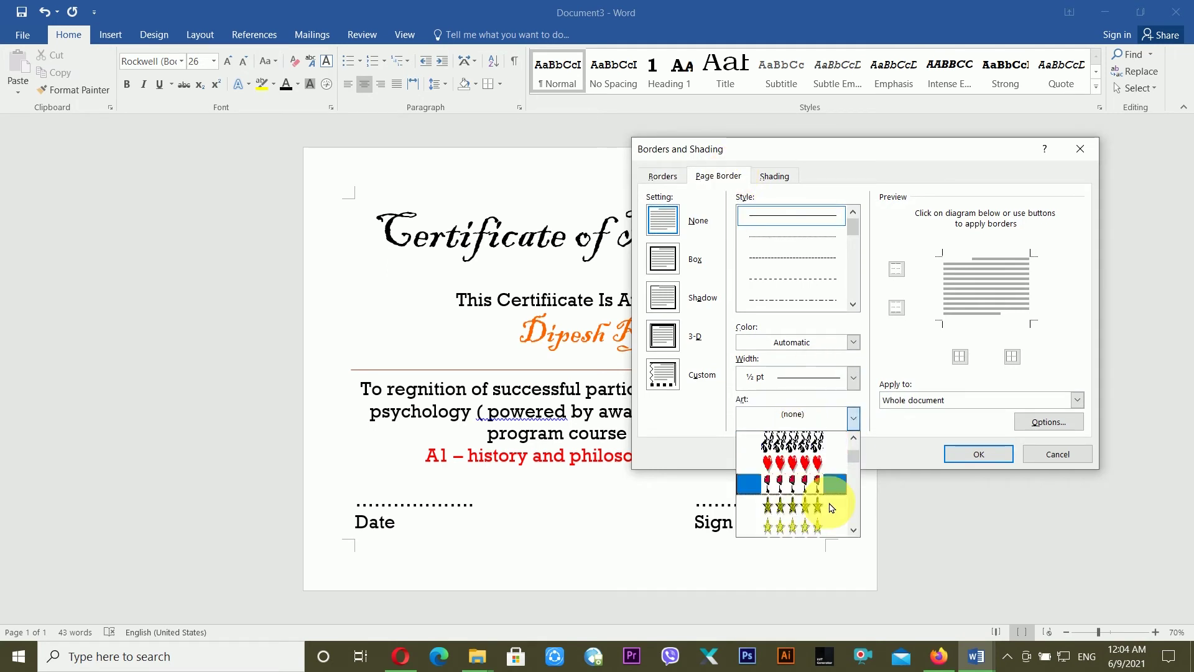
scroll(831, 508, "down", 5)
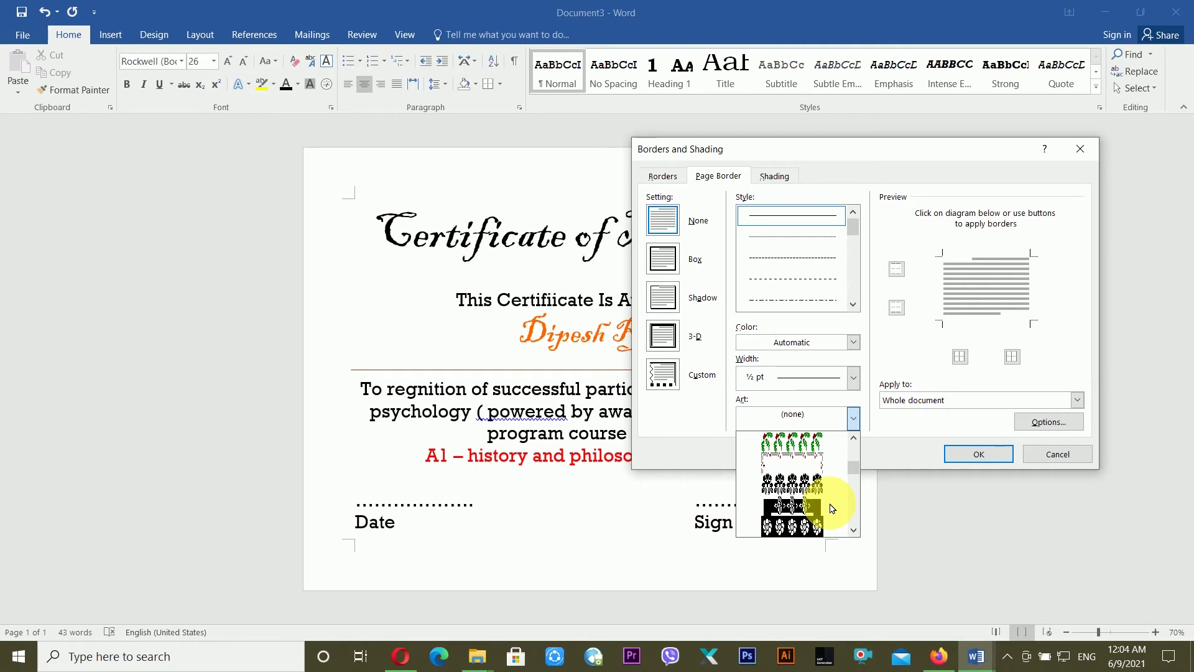
scroll(832, 509, "down", 2)
left_click(809, 533)
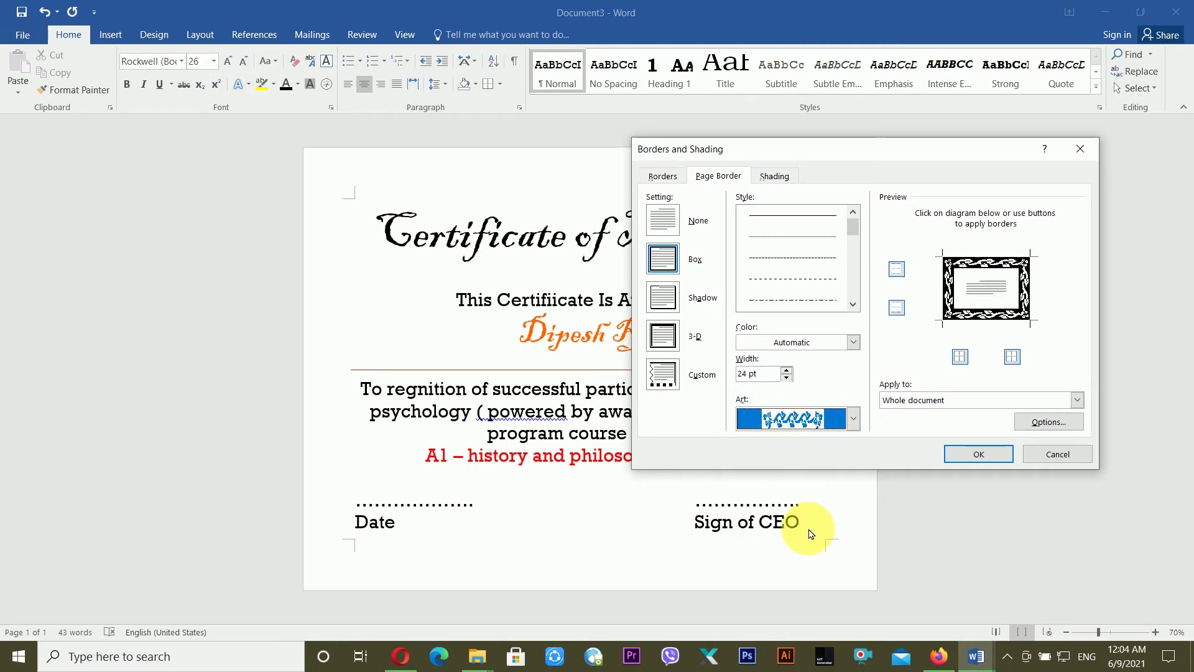
Make the art page border red and 14 pt wide, and apply it
left_click(844, 344)
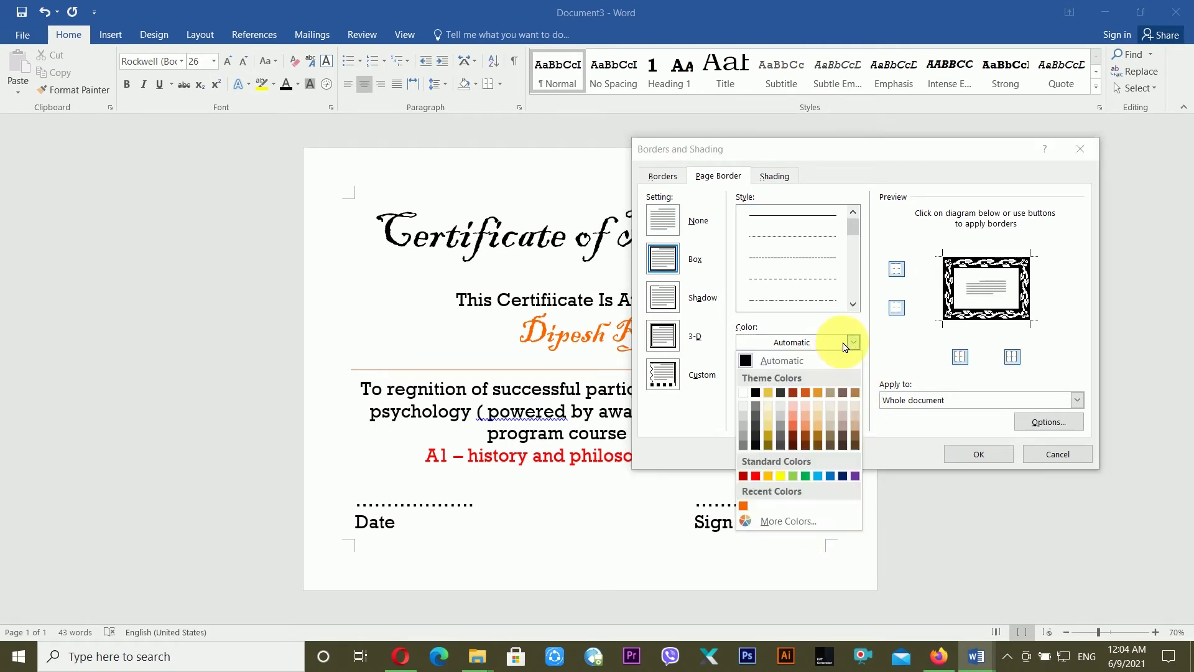
left_click(756, 477)
left_click(787, 386)
left_click(787, 378)
left_click(787, 379)
left_click(787, 378)
left_click(787, 378)
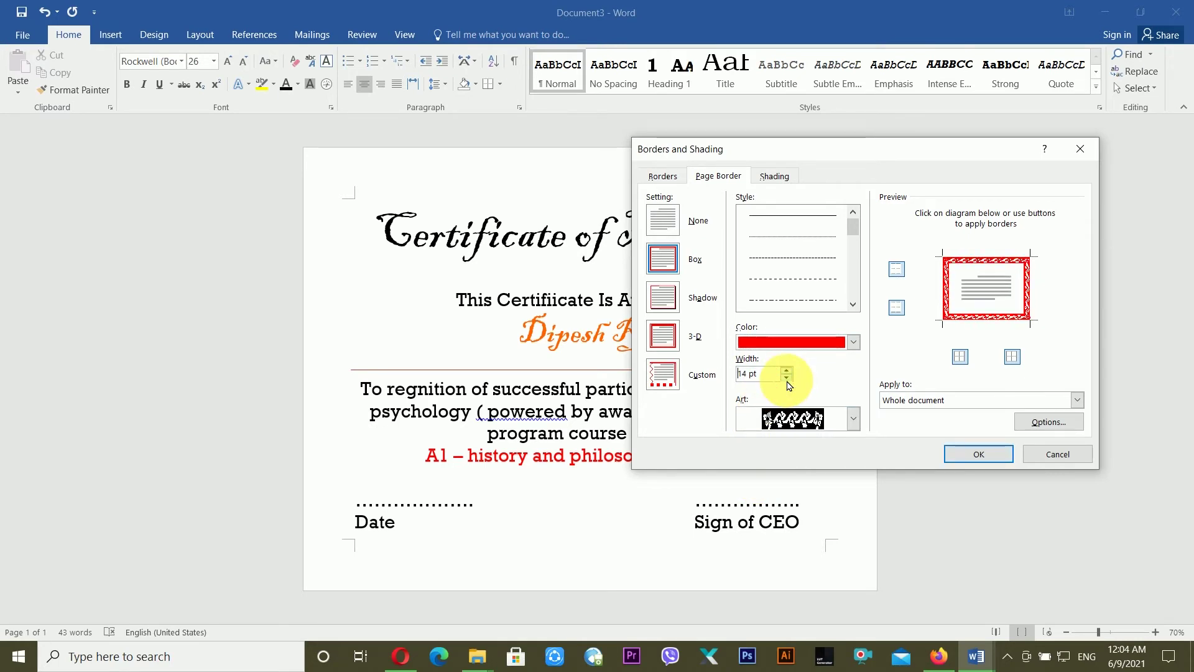
left_click(958, 454)
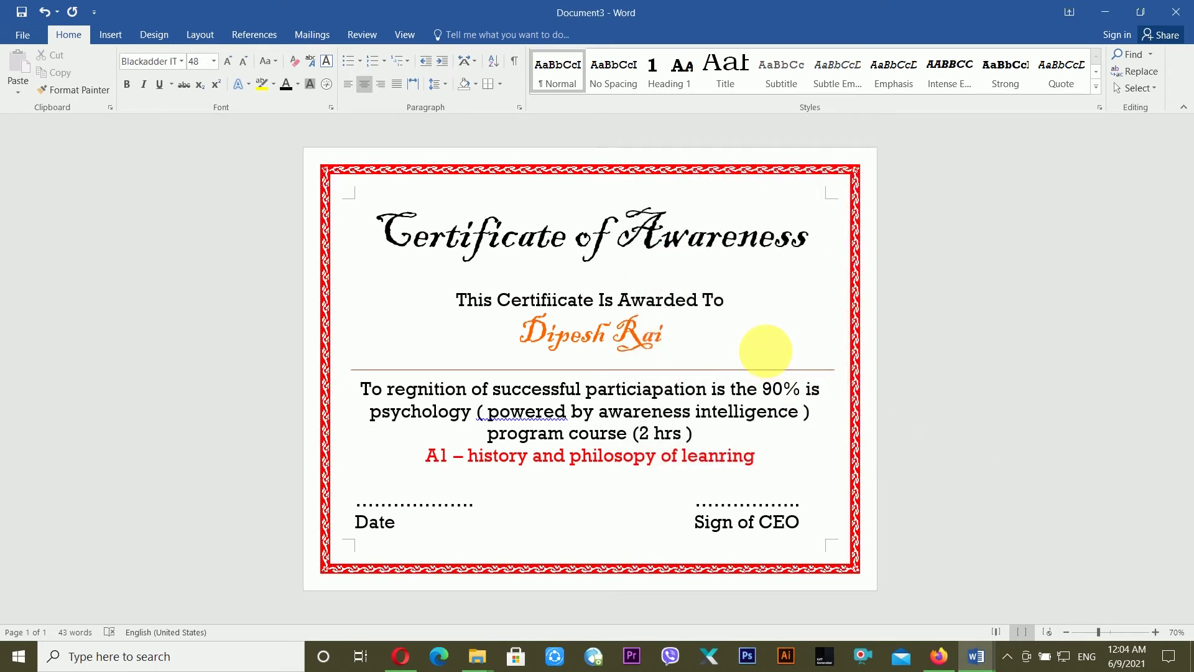
Draw a right triangle in the page's lower-left corner and fill it dark navy blue
left_click(110, 34)
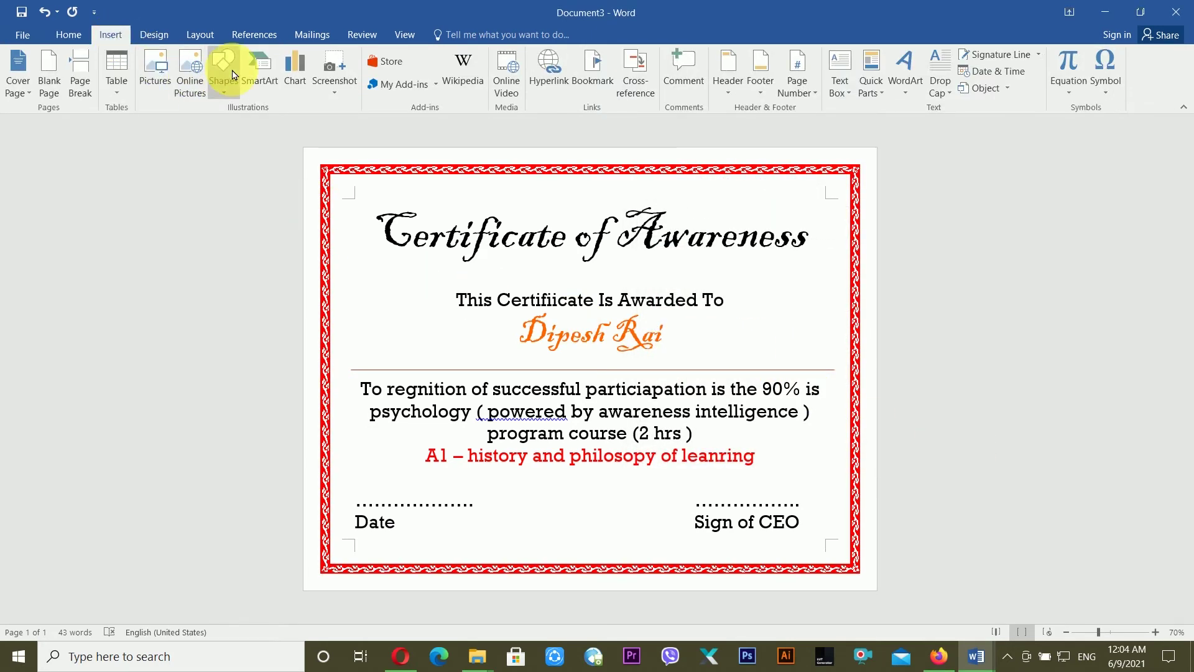
left_click(234, 75)
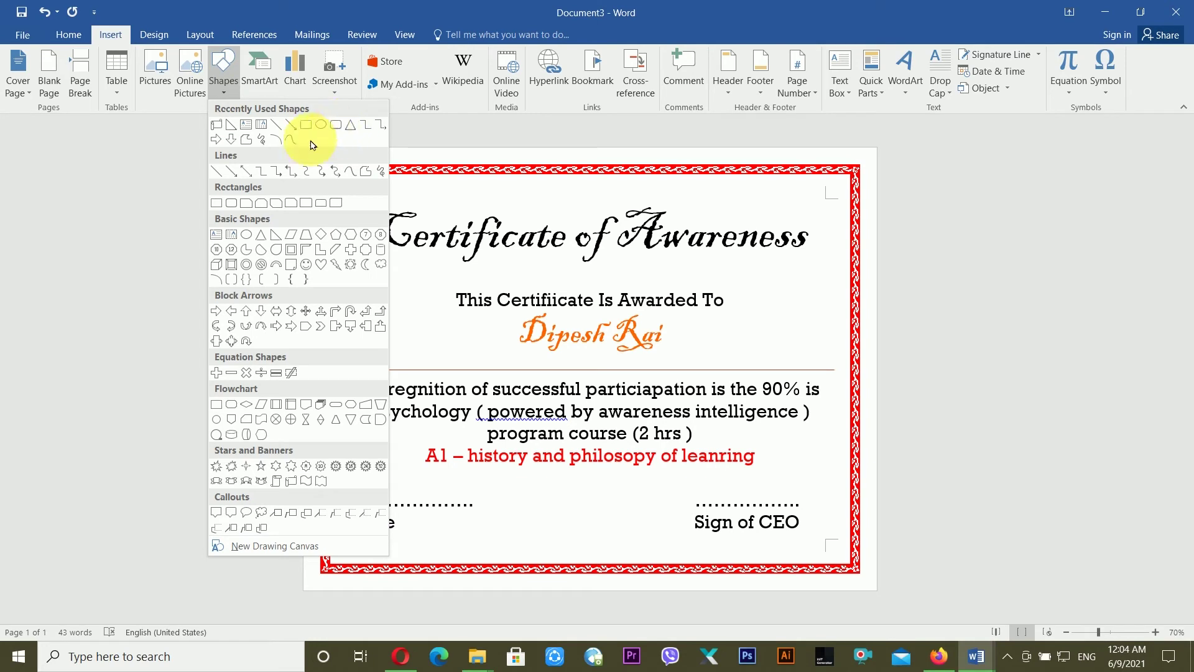
left_click(231, 125)
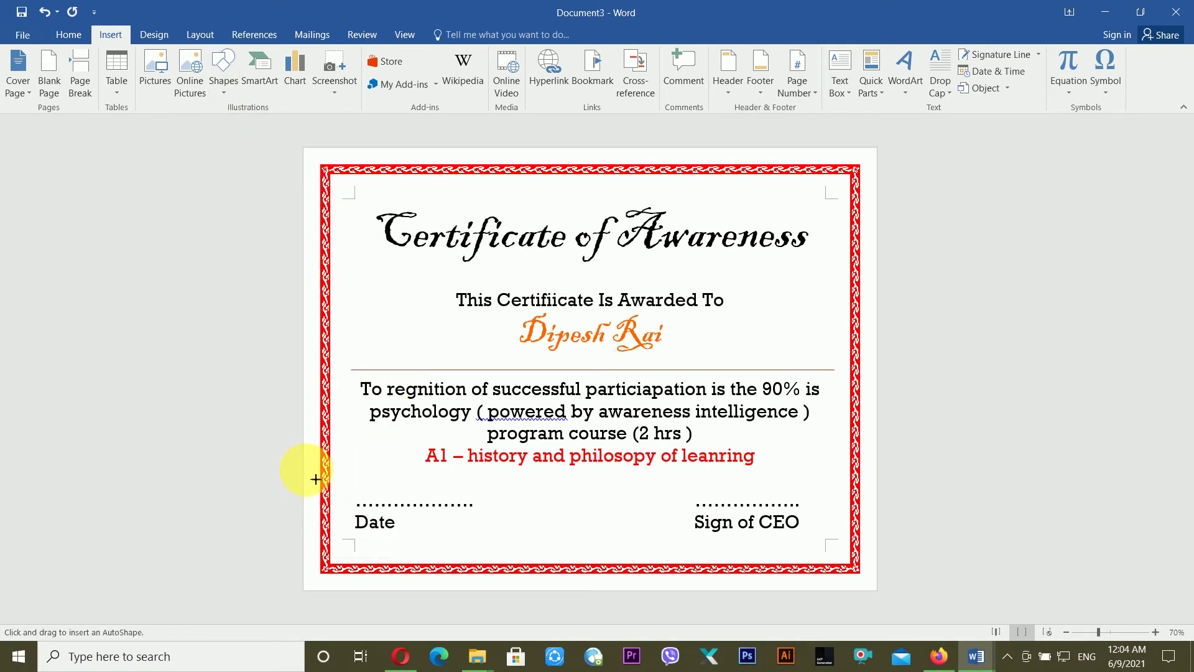
mouse_move(303, 474)
left_mouse_down()
mouse_move(339, 547)
mouse_move(392, 594)
mouse_move(414, 588)
left_mouse_up()
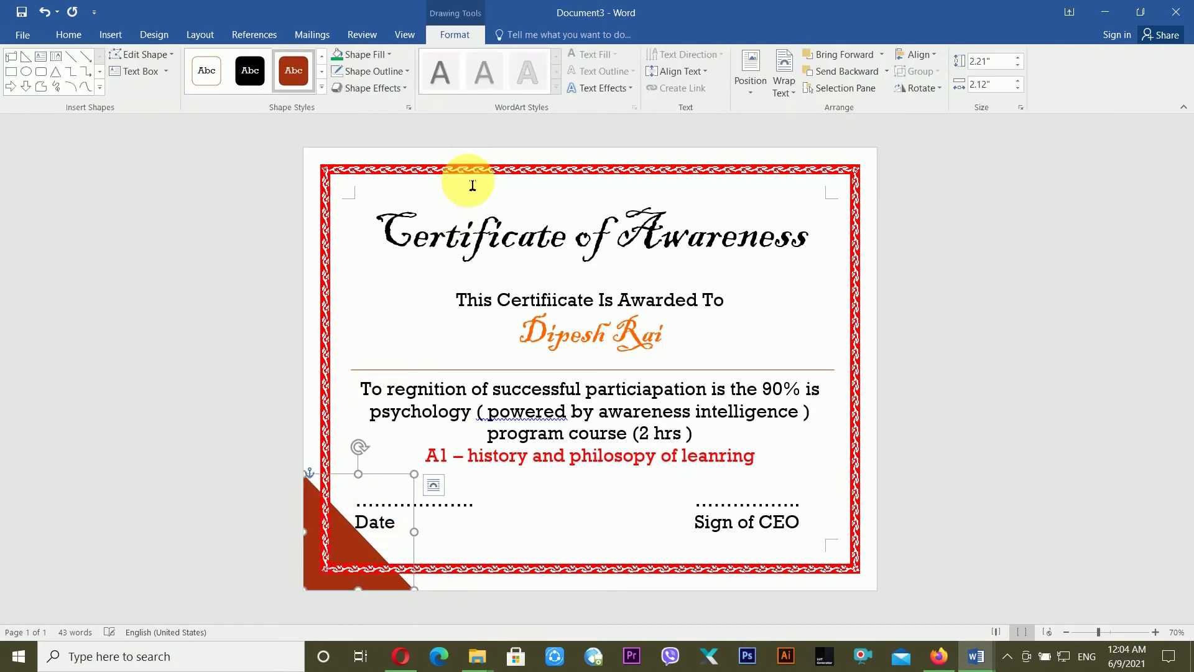
left_click(372, 60)
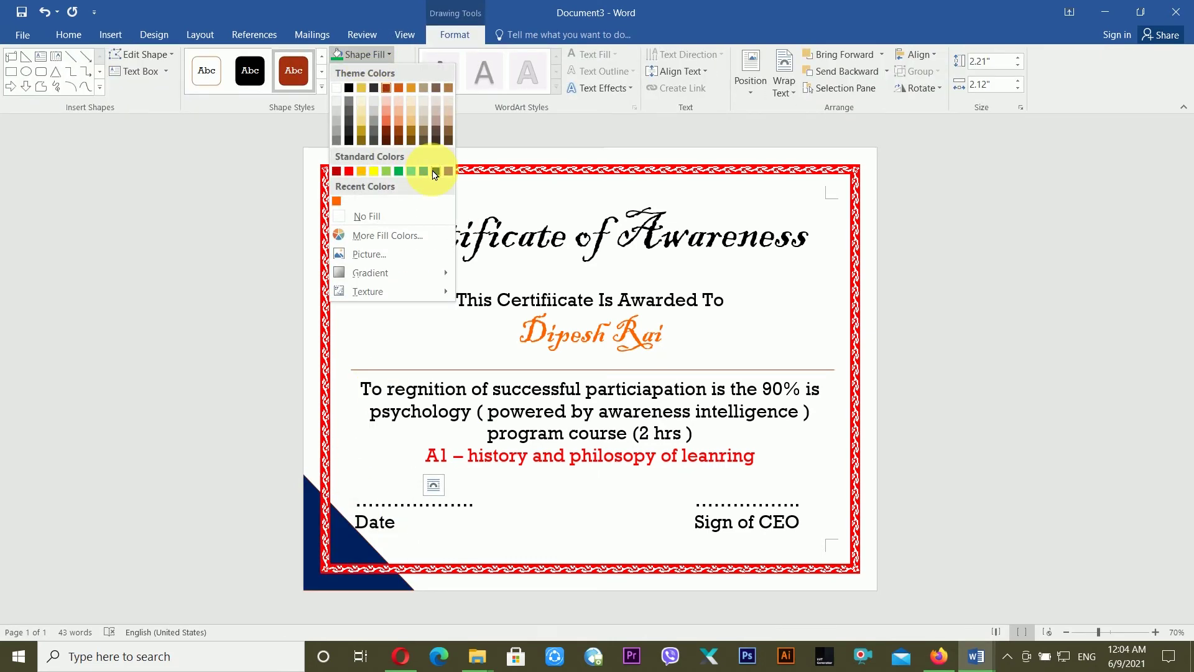
left_click(435, 172)
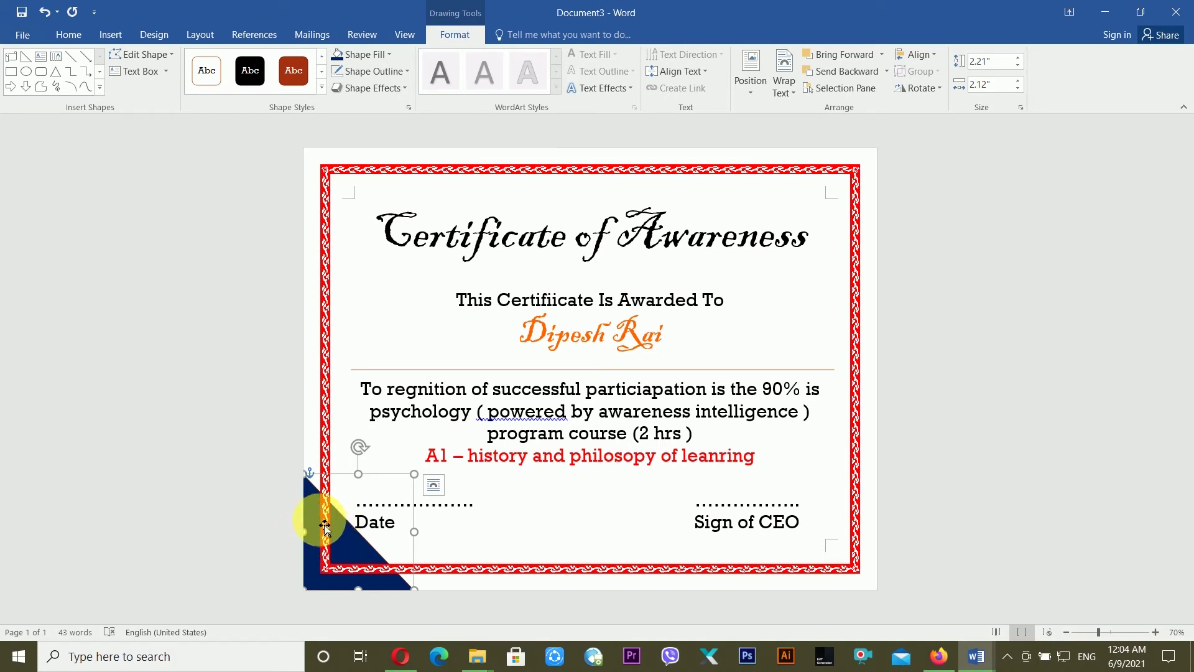
Copy the navy triangle to the top-left corner and the right side, then undo the last action
left_click_drag(324, 524, 319, 196)
left_click(466, 198)
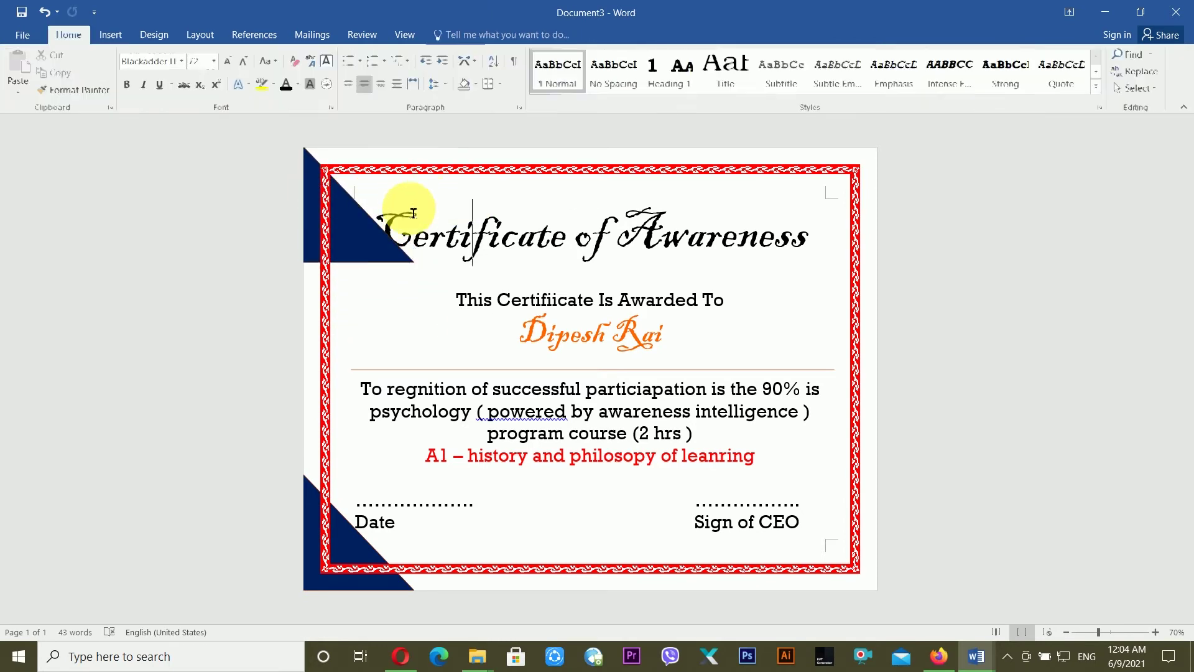
left_click(359, 234)
mouse_move(356, 235)
left_mouse_down()
mouse_move(826, 224)
mouse_move(813, 230)
mouse_move(826, 242)
mouse_move(804, 418)
mouse_move(808, 520)
mouse_move(808, 400)
mouse_move(790, 430)
mouse_move(773, 420)
left_mouse_up()
key("ctrl+z")
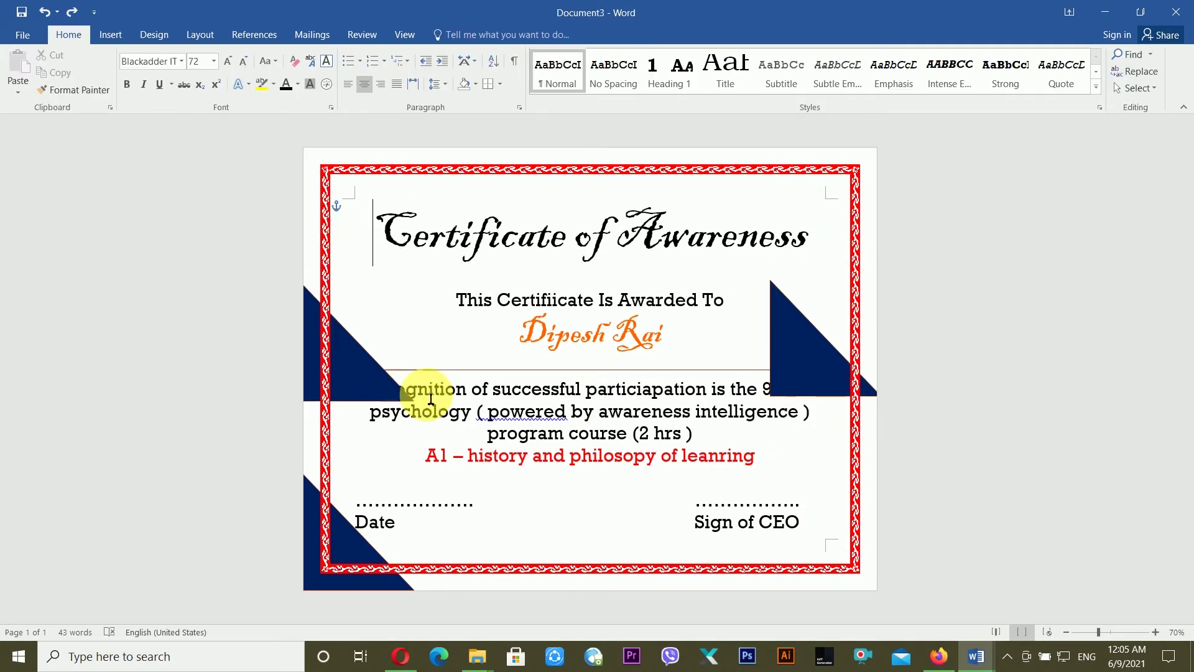